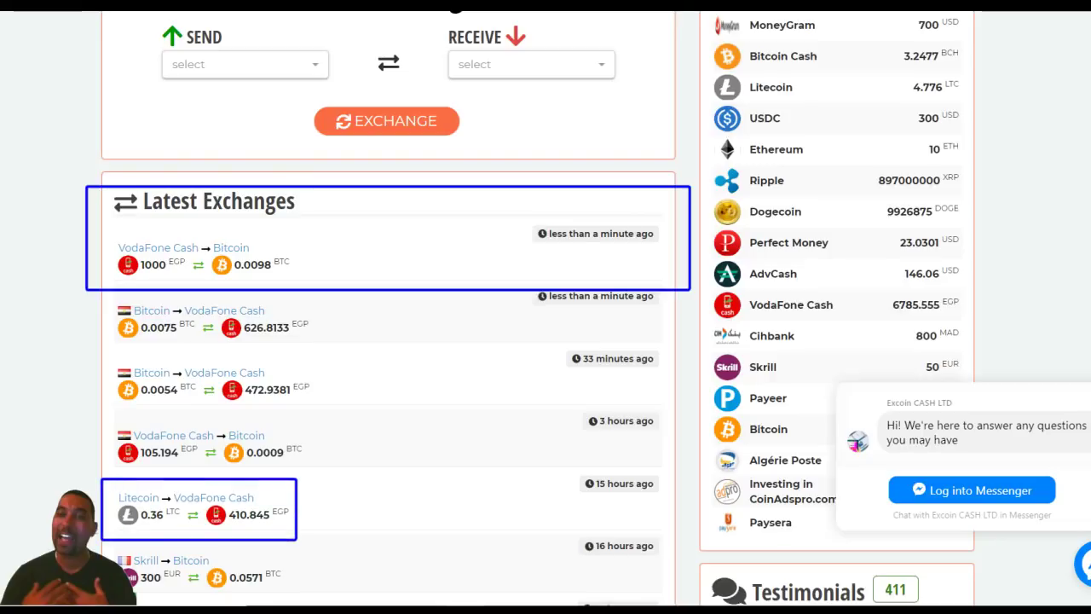
- Scroll up and down through the ExcoinCash homepage sections to review them
scroll(388, 341, down, 3)
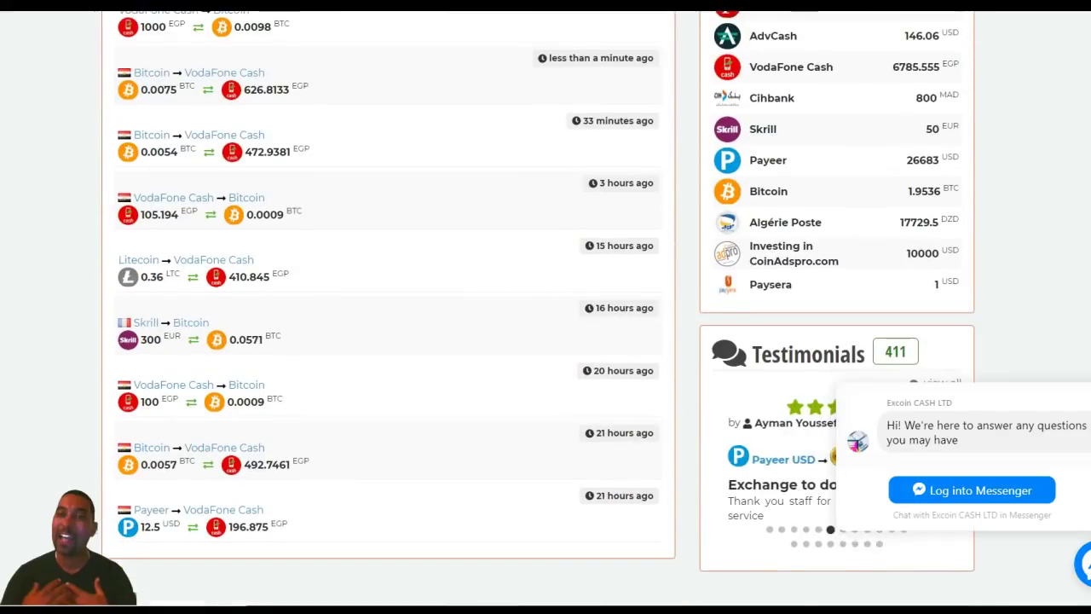
scroll(388, 341, down, 1)
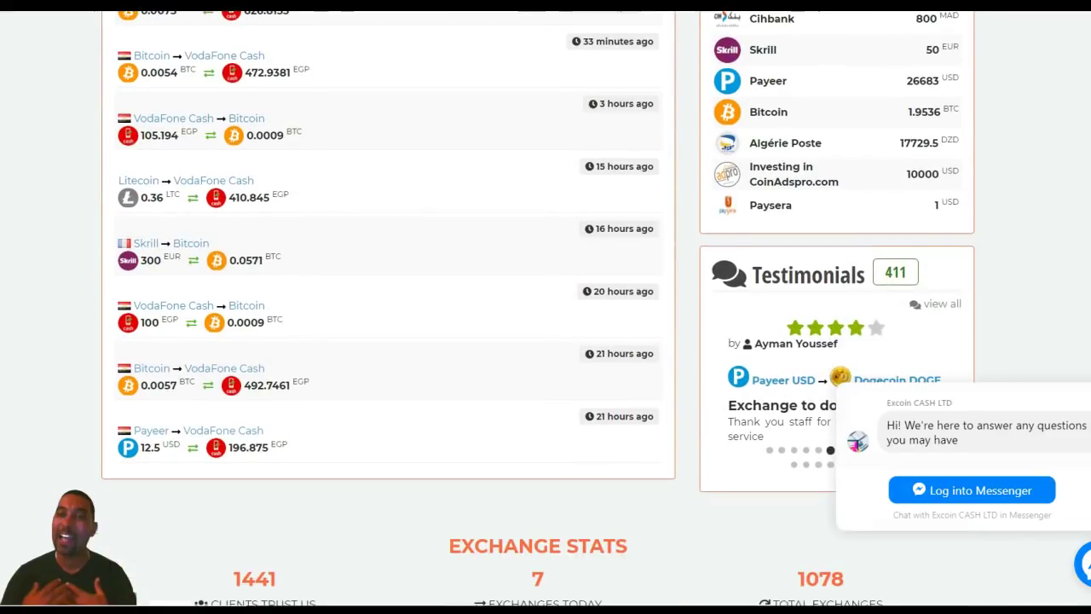
scroll(388, 307, up, 2)
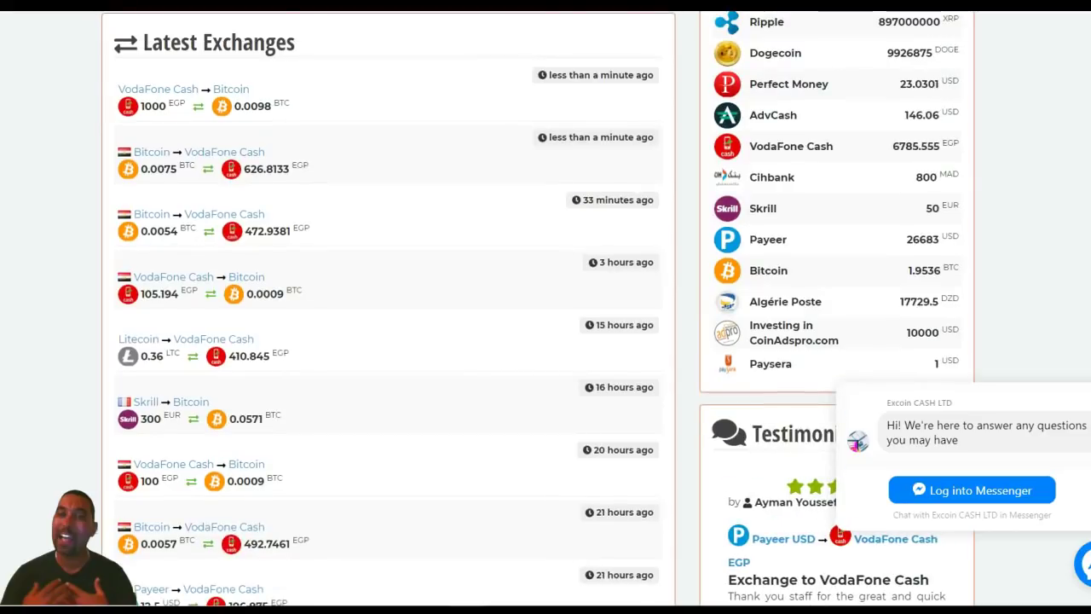
scroll(388, 307, down, 2)
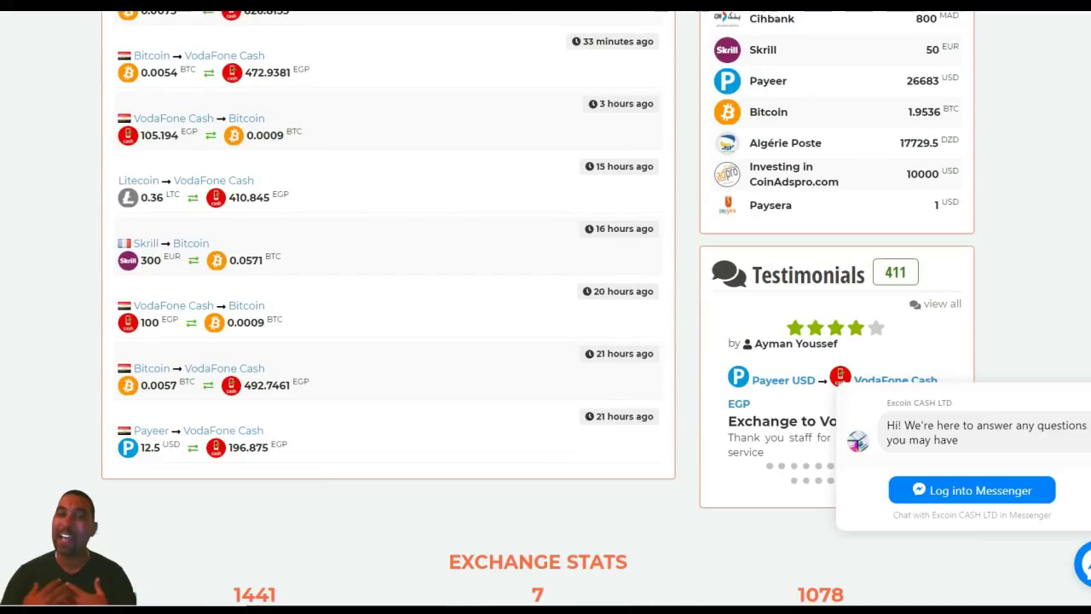
scroll(388, 307, up, 15)
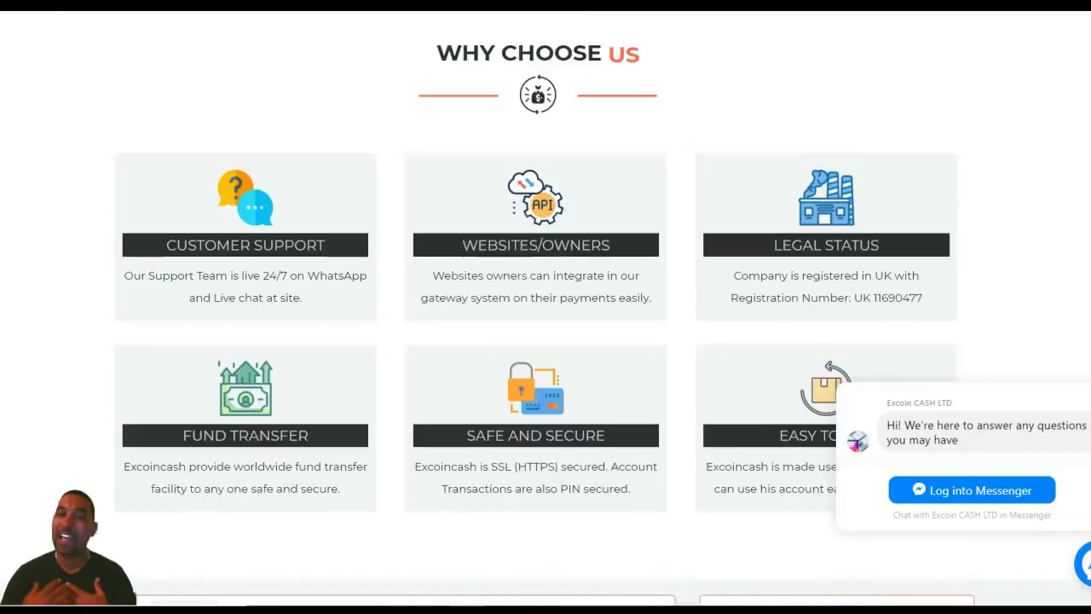
scroll(546, 307, down, 15)
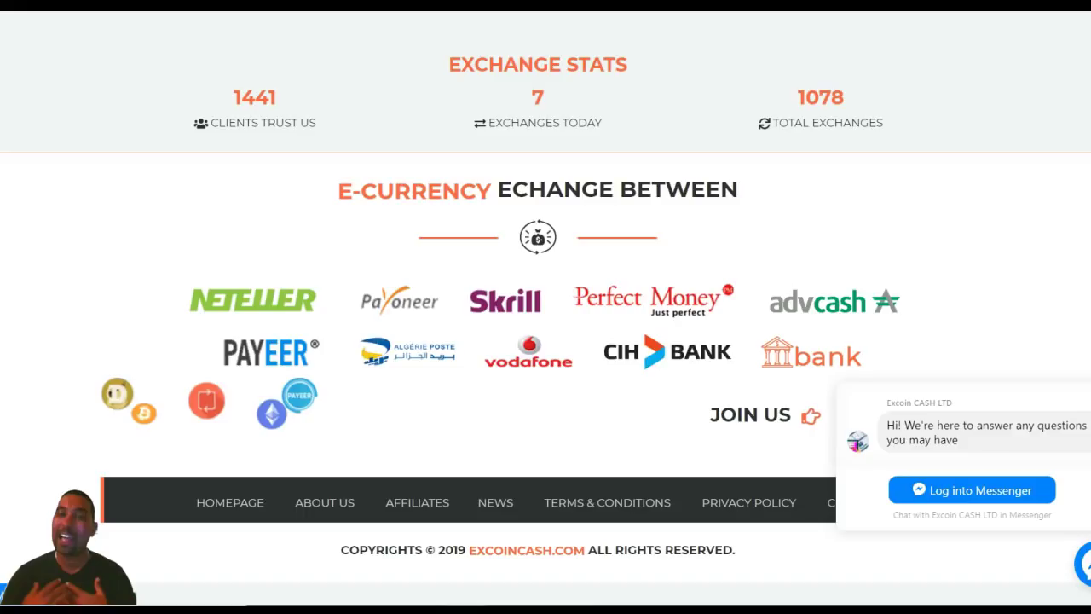
scroll(545, 307, up, 20)
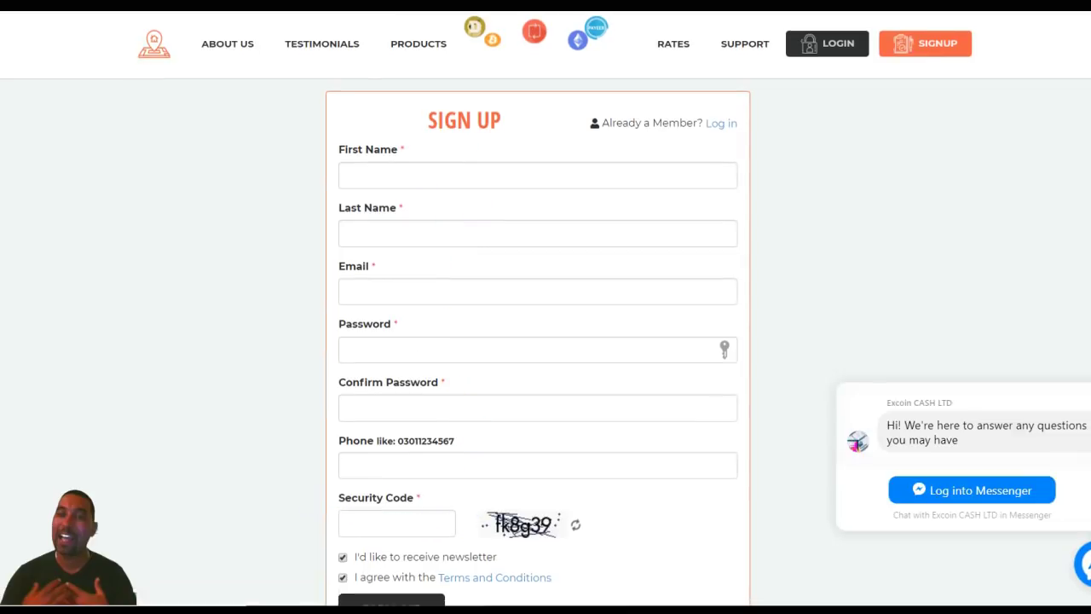
- Switch from Sign Up to the login form and sign in with the browser's saved credentials
scroll(546, 307, down, 6)
scroll(546, 307, up, 6)
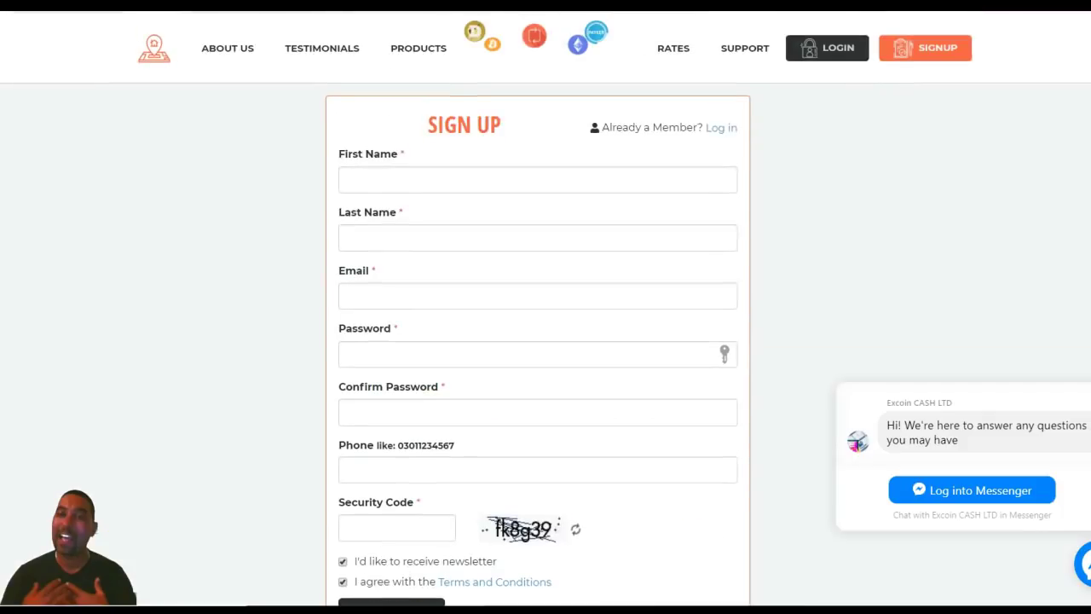
click(721, 128)
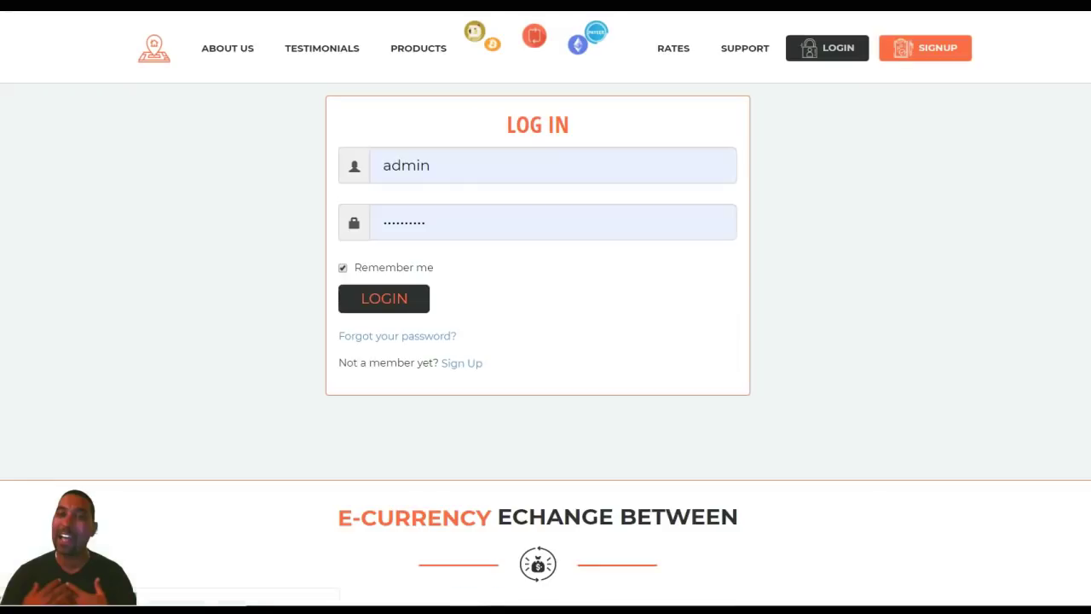
click(554, 165)
click(470, 232)
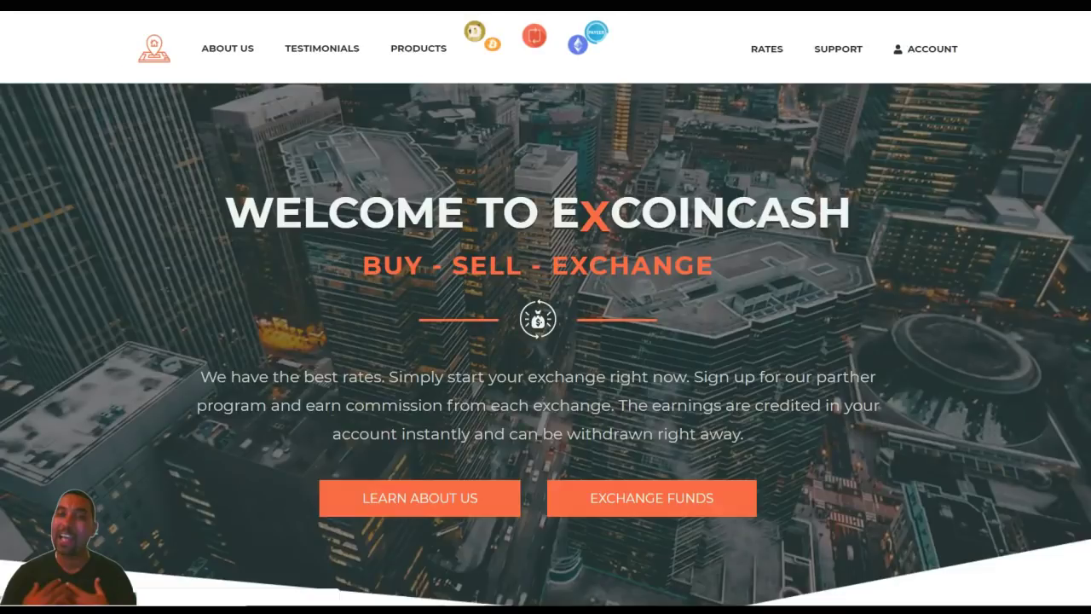
- Choose VodaFone Cash to send and Bitcoin to receive, and start the exchange
scroll(545, 307, down, 9)
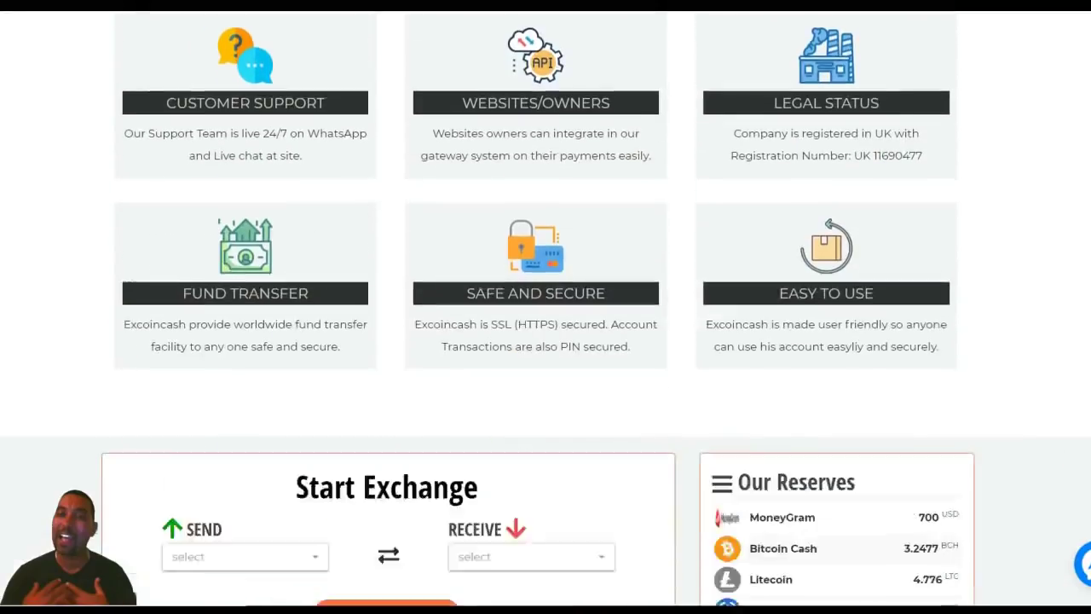
scroll(546, 307, down, 4)
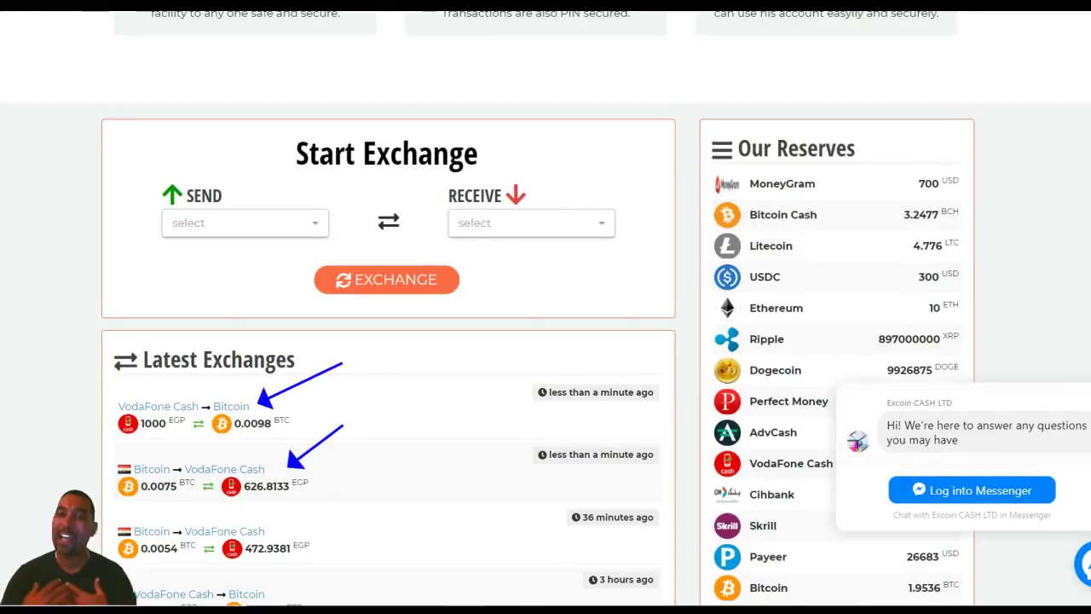
click(245, 223)
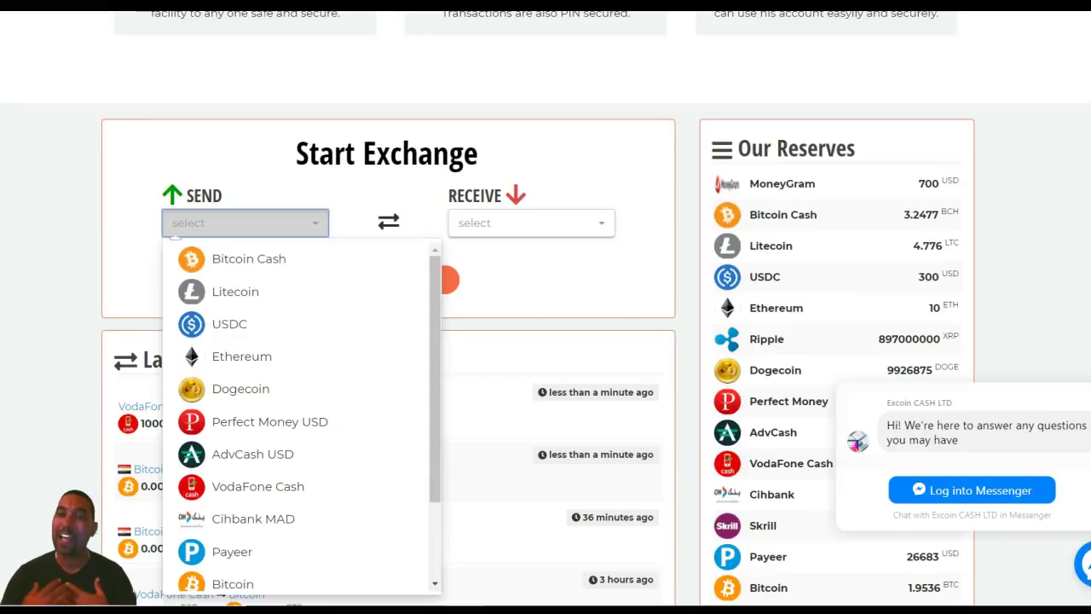
click(258, 486)
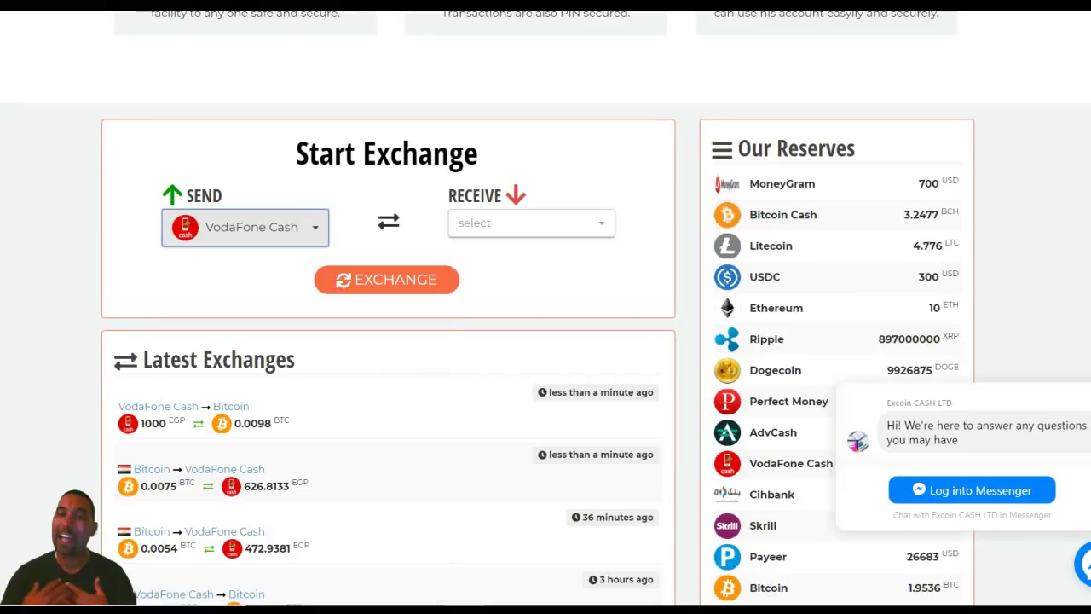
click(531, 223)
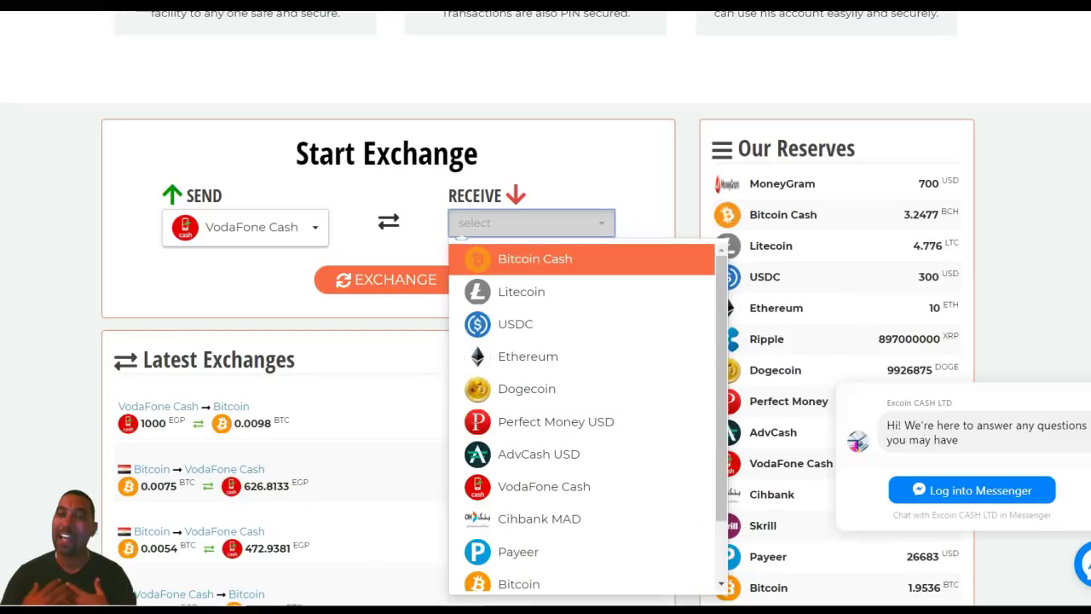
scroll(580, 418, down, 2)
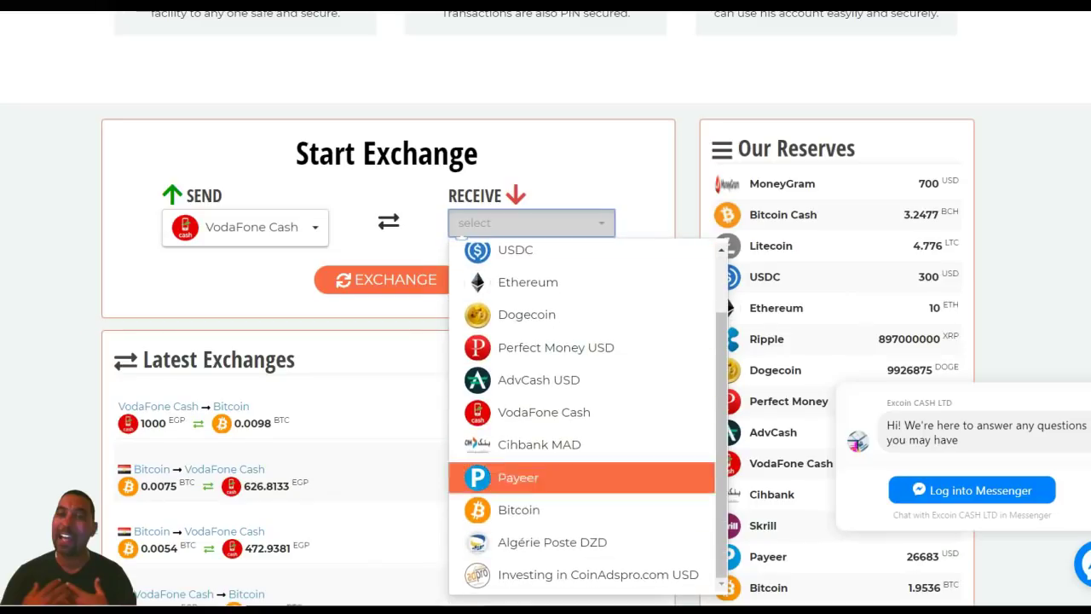
click(518, 509)
click(387, 280)
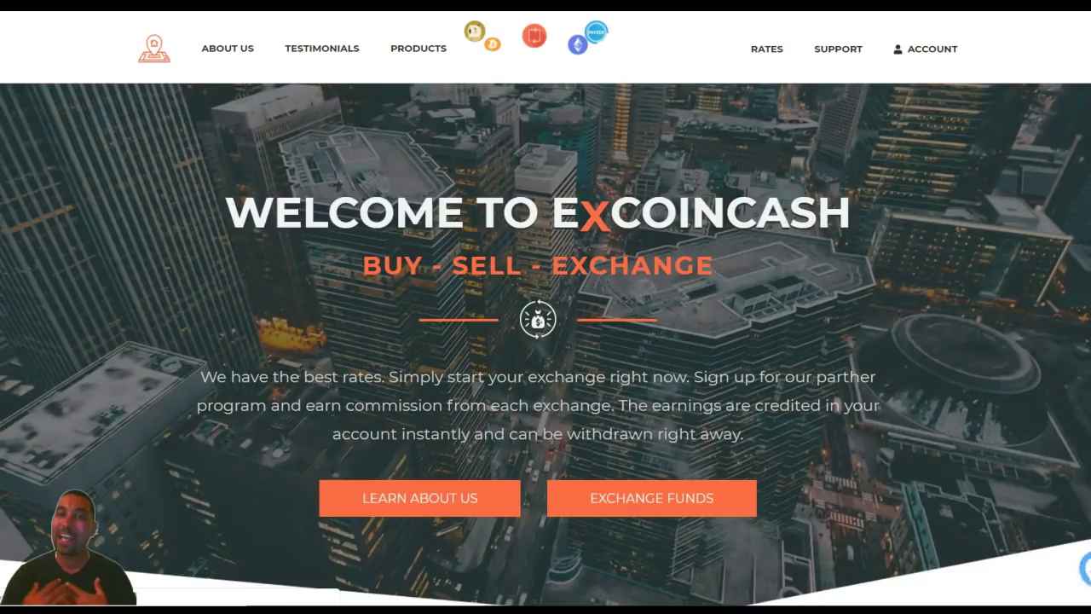
- Reselect VodaFone Cash as the send currency and Bitcoin as the receive currency
scroll(546, 341, down, 10)
scroll(545, 341, down, 6)
scroll(546, 341, up, 3)
click(245, 222)
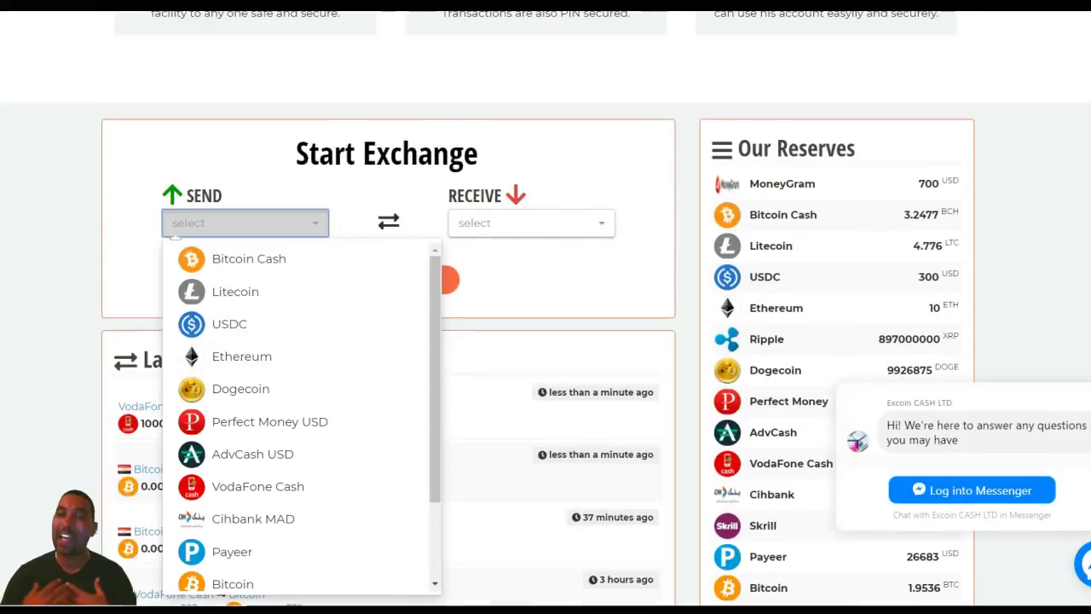
scroll(241, 356, up, 15)
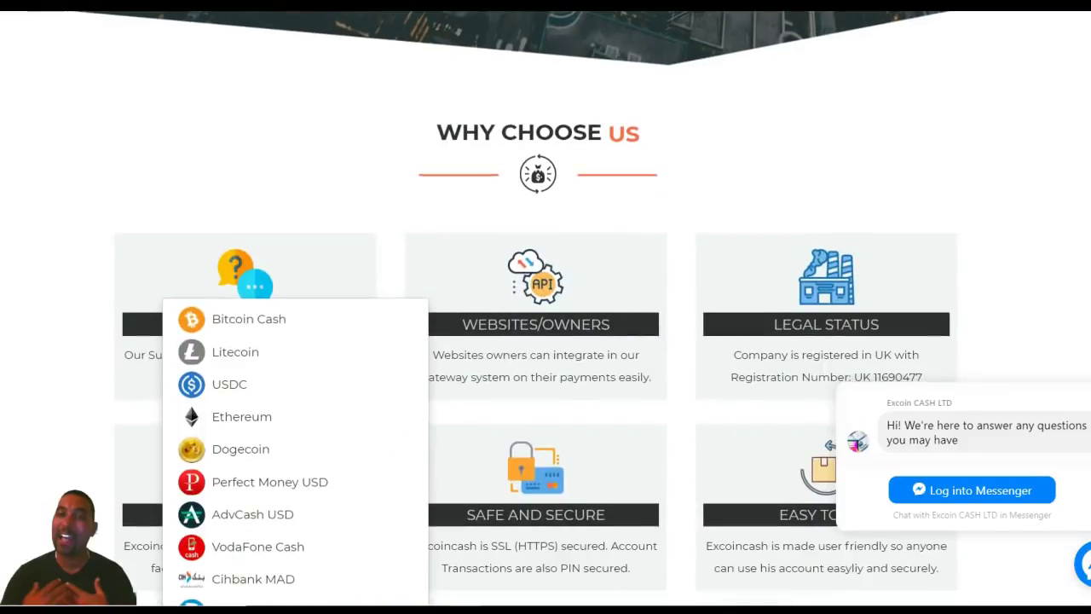
scroll(545, 341, down, 3)
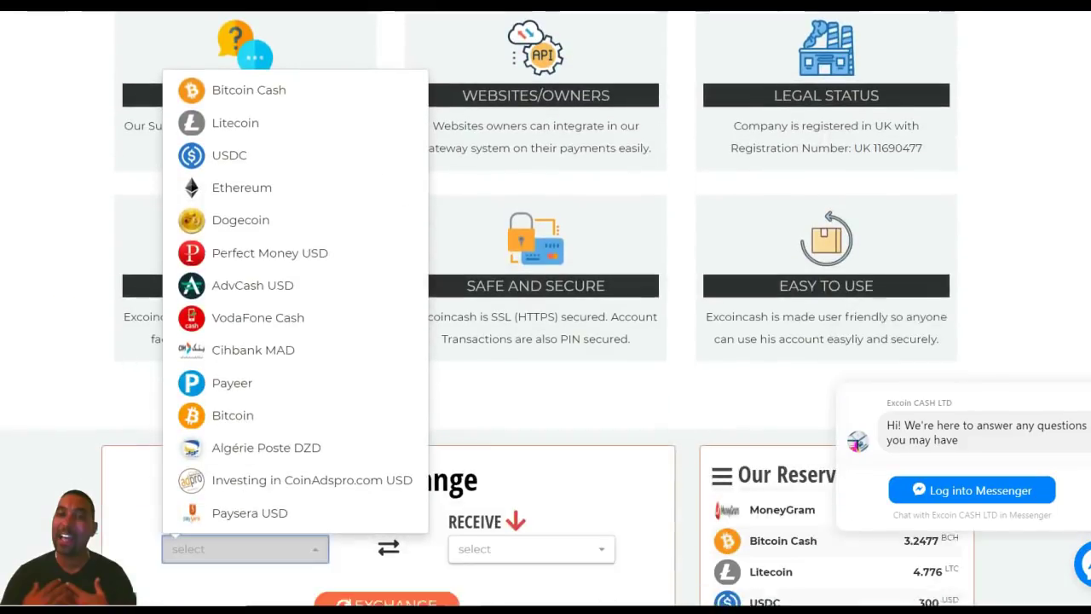
key(Return)
scroll(545, 342, up, 10)
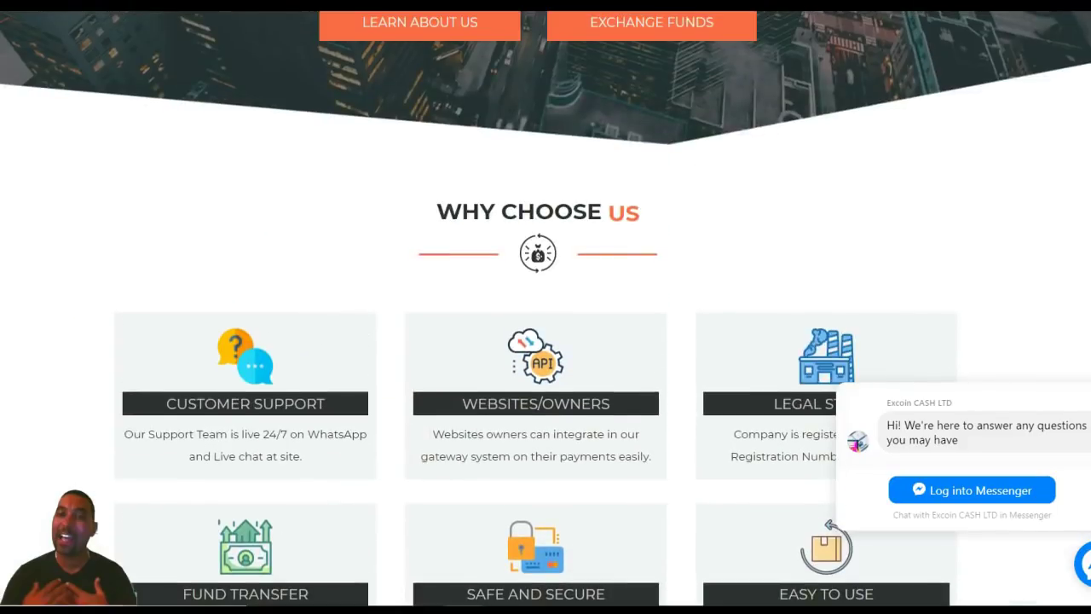
scroll(546, 341, down, 10)
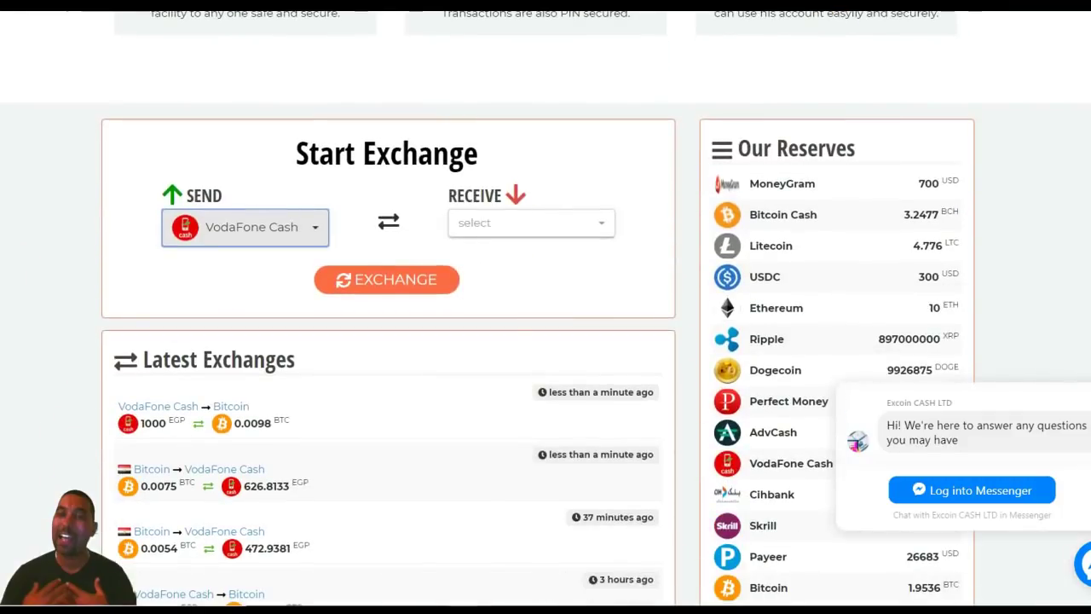
click(531, 223)
key(Down)
key(Down)
key(Down)
key(Down)
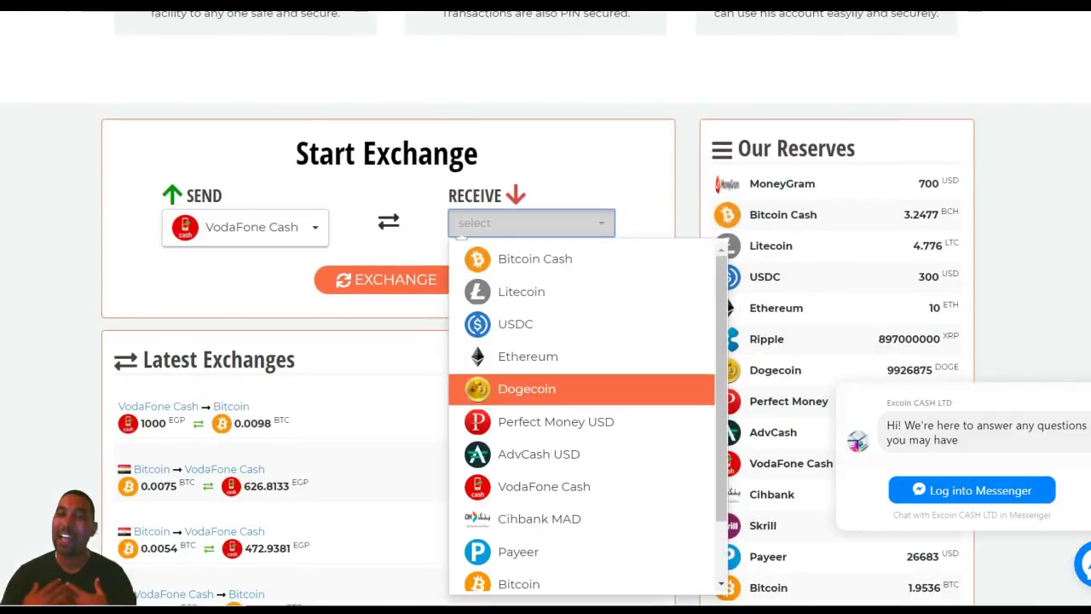
key(Down)
key(Down)
key(Down)
key(Down)
key(Down)
key(Down)
key(Return)
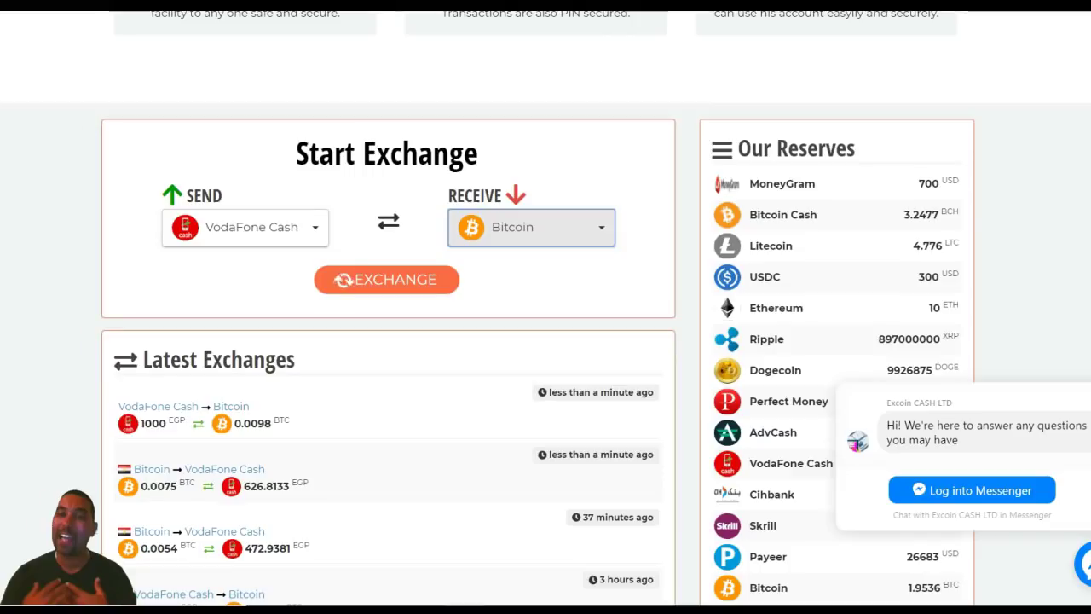
key(Tab)
- Start the exchange and enter 100 EGP to send, converting to 0.001 BTC
key(Return)
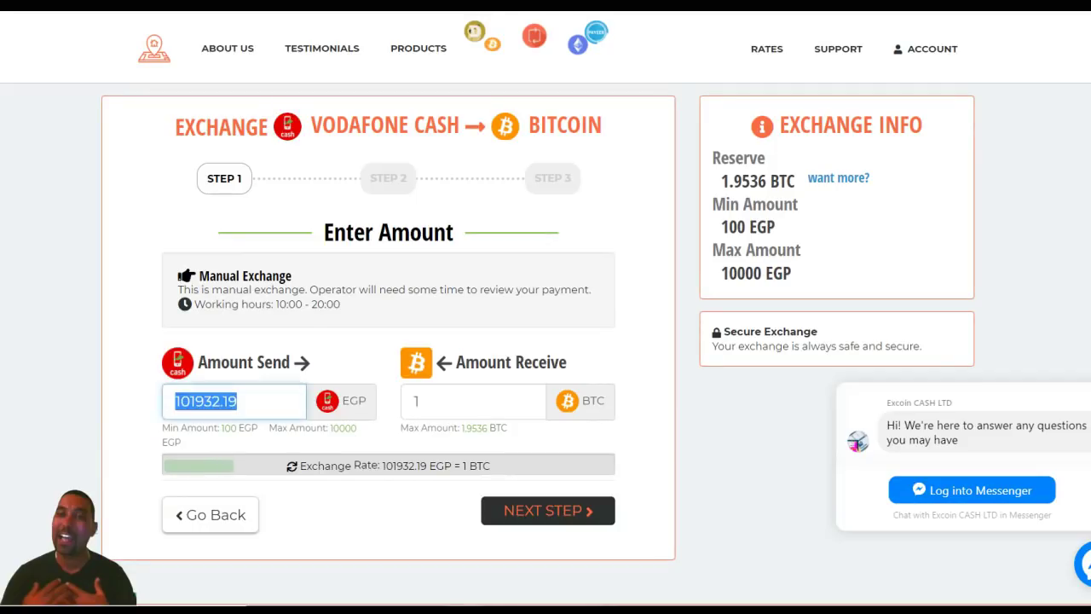
text(100)
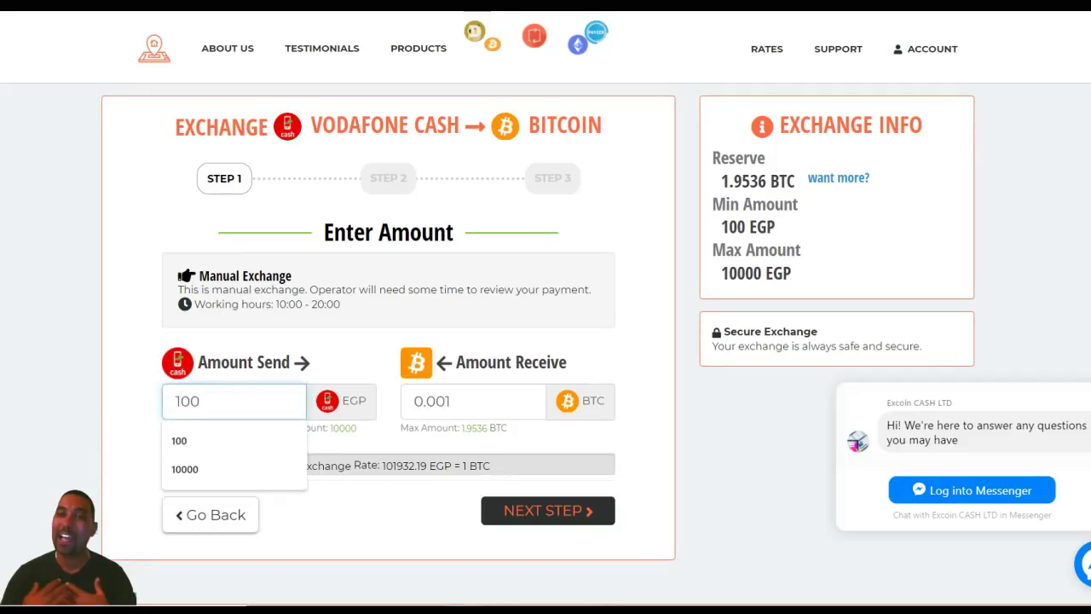
key(Escape)
key(Tab)
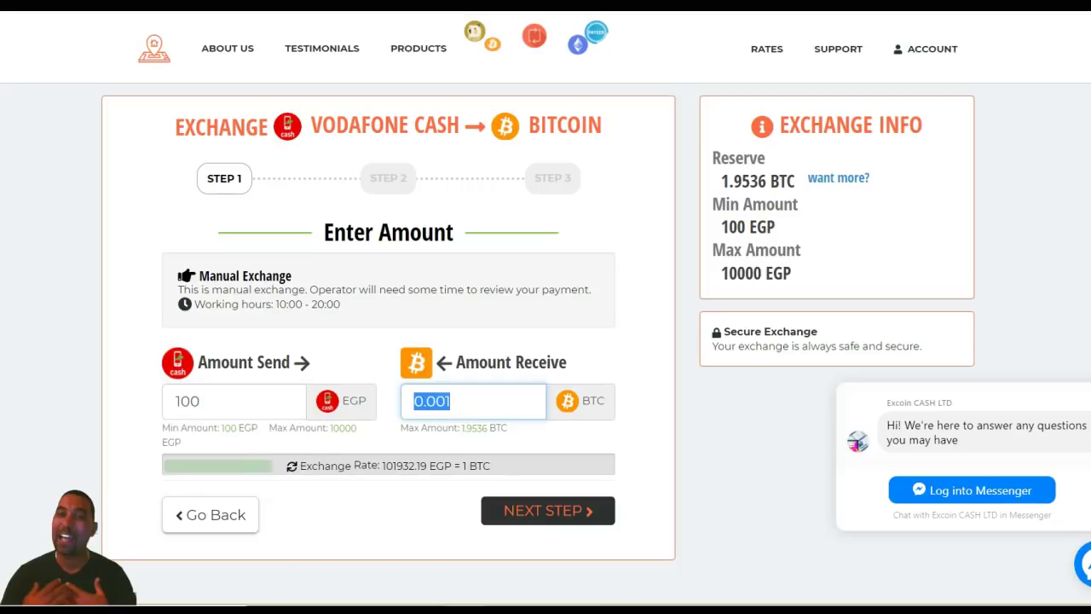
- Advance to the Your Details step and clear the prefilled email address
click(547, 510)
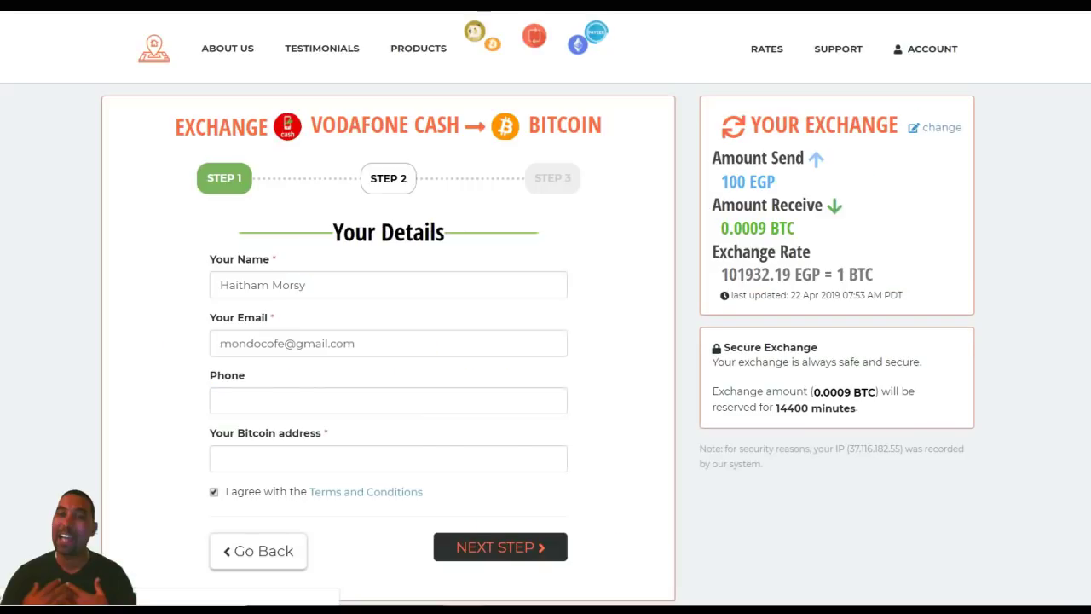
click(263, 285)
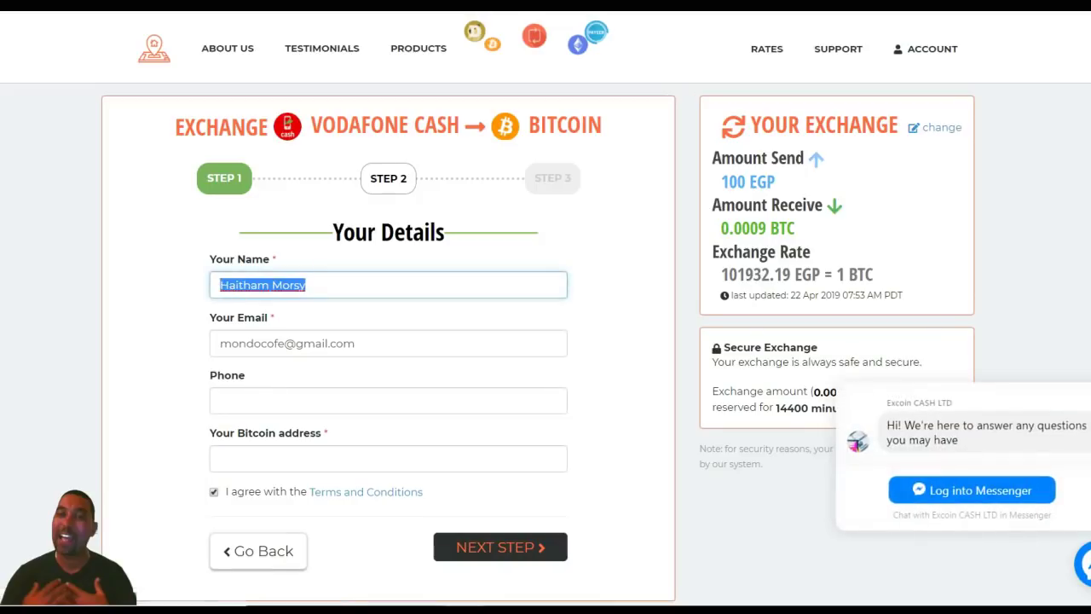
key(Tab)
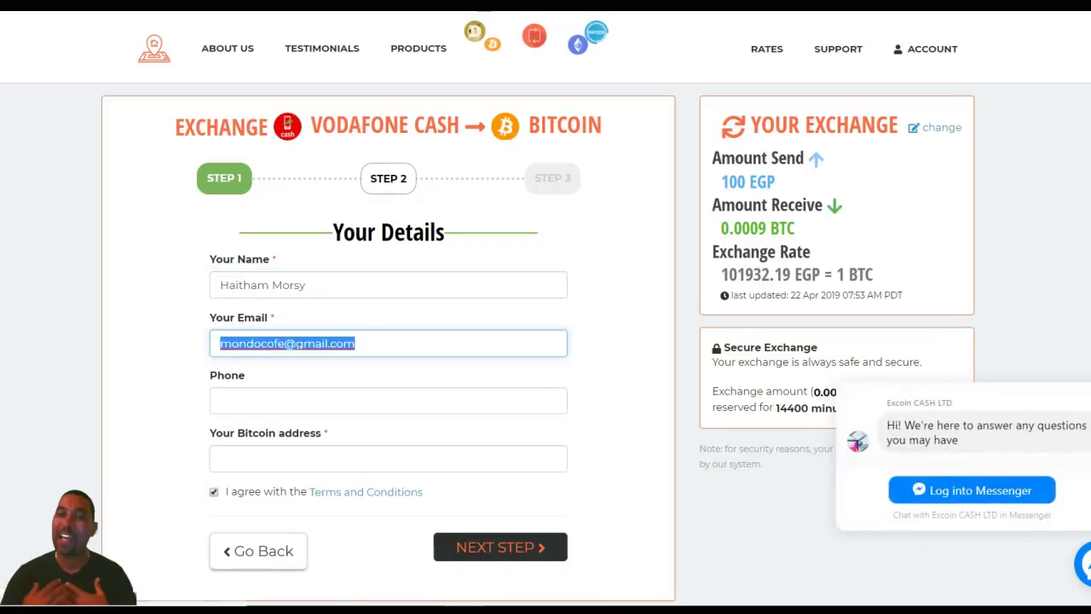
key(BackSpace)
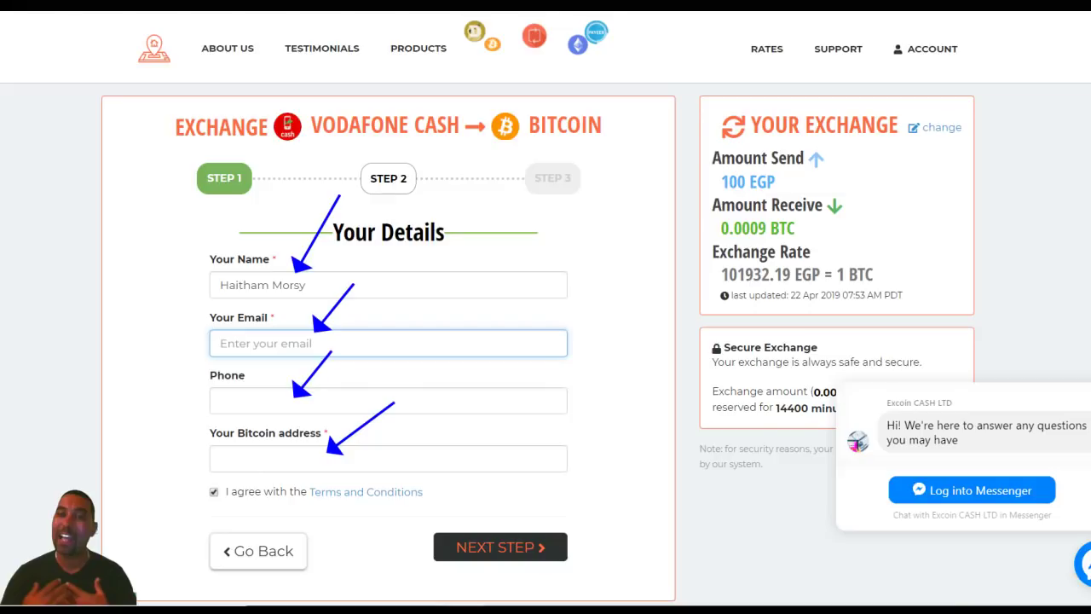
scroll(546, 307, down, 3)
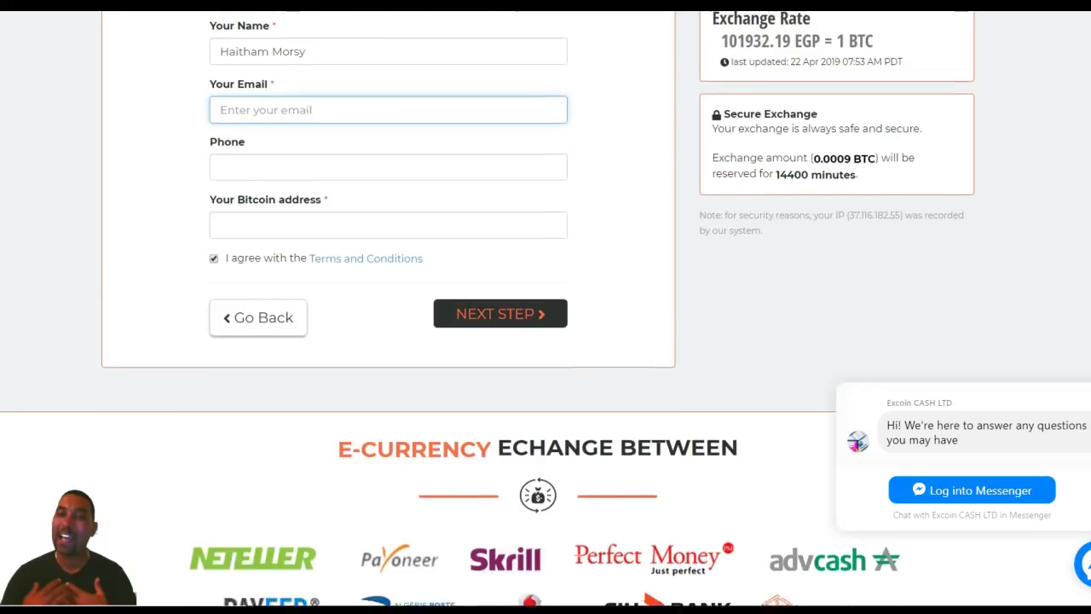
scroll(546, 307, up, 1)
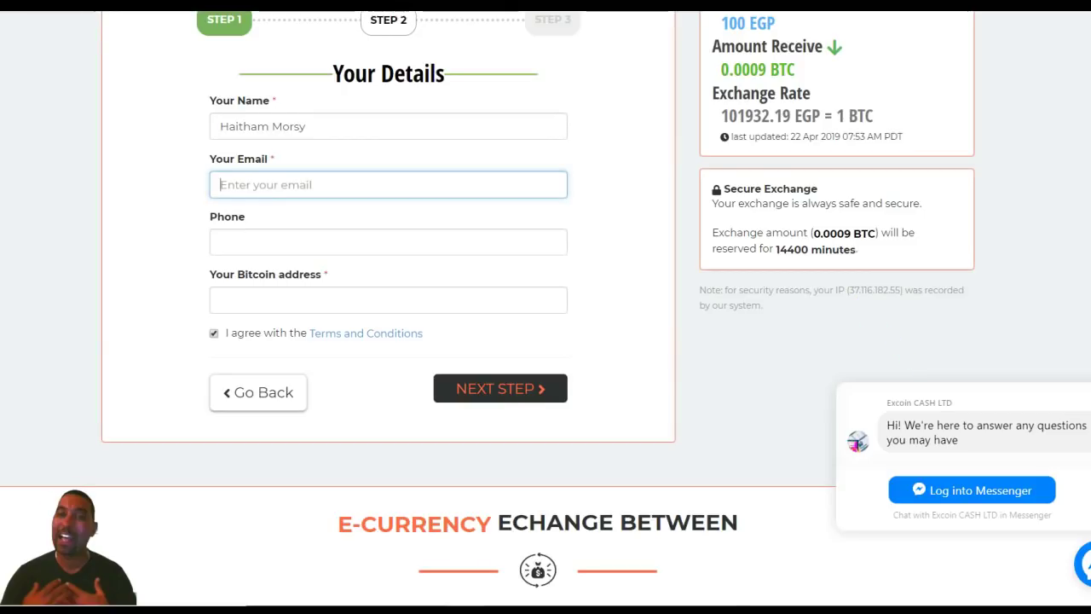
scroll(545, 307, up, 2)
scroll(545, 307, down, 1)
scroll(546, 307, up, 1)
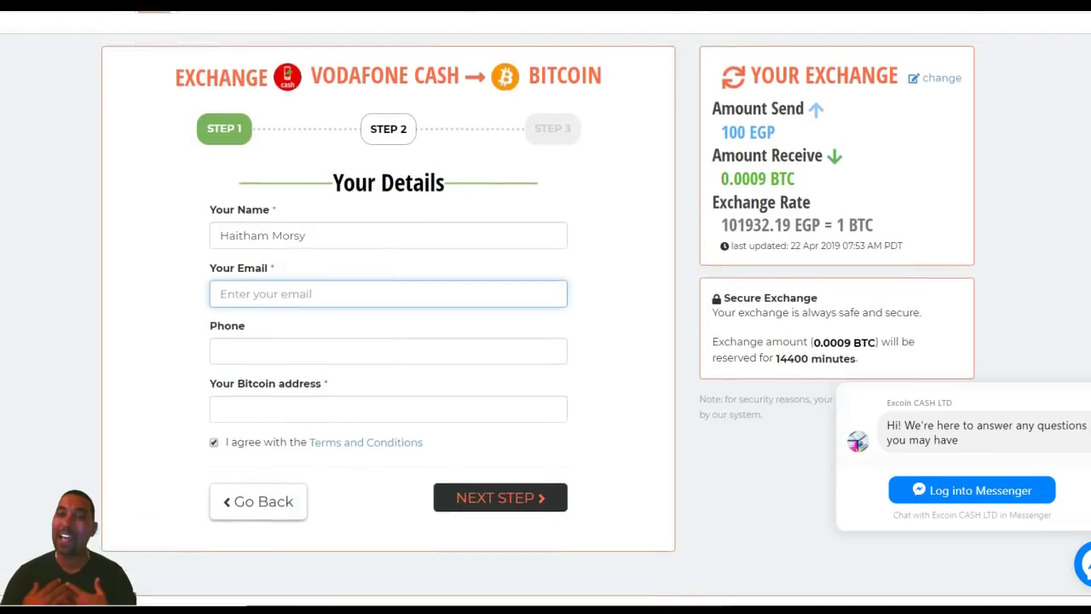
scroll(546, 307, down, 1)
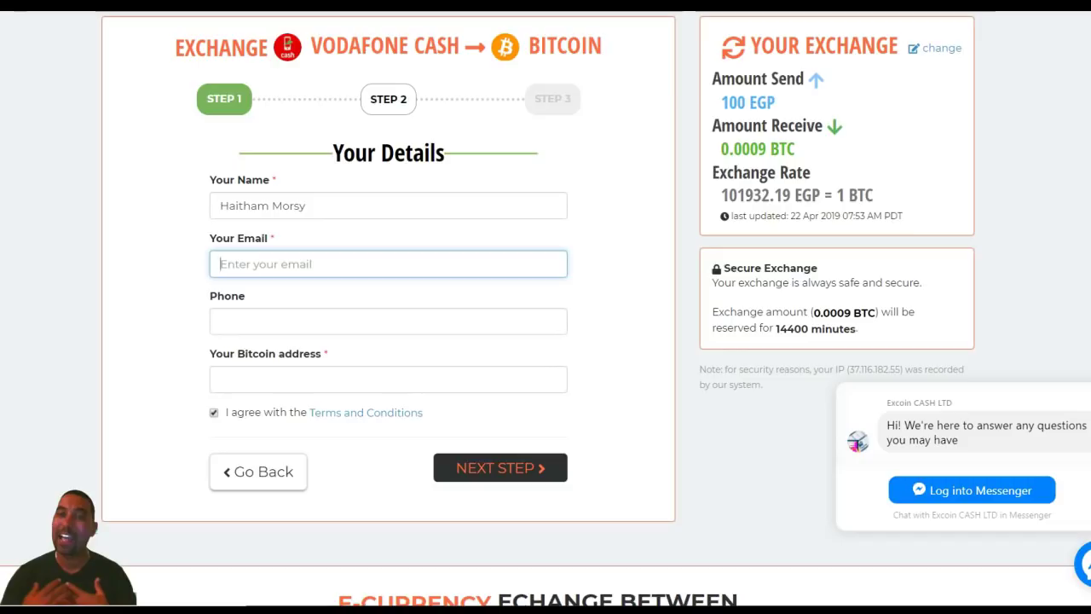
- Autofill the saved email, phone number and Bitcoin address, then submit the details
key(Down)
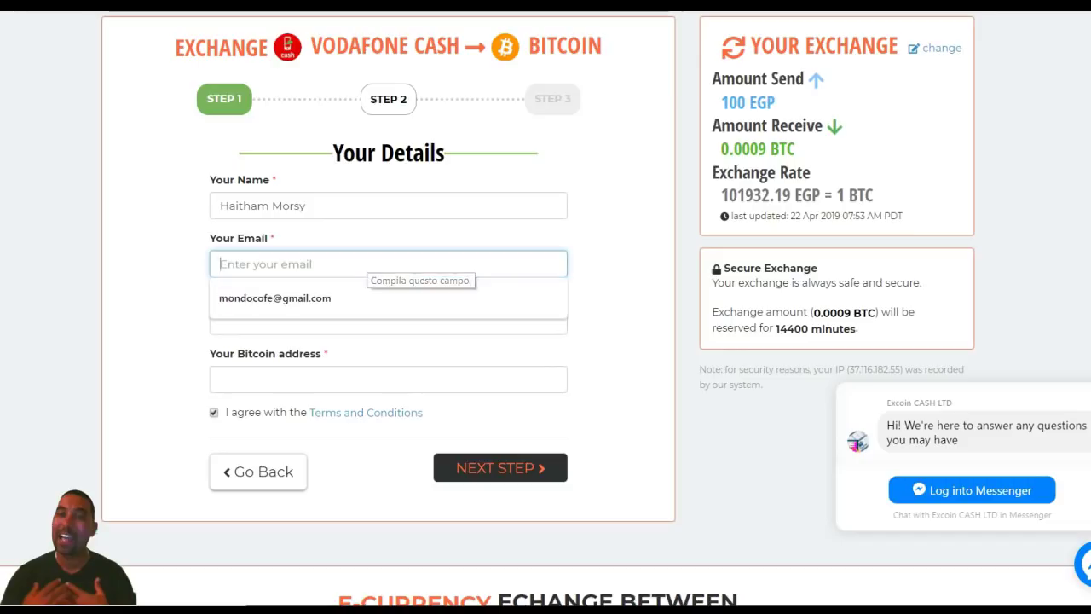
key(Down)
key(Return)
key(Tab)
key(Down)
key(Down)
key(Return)
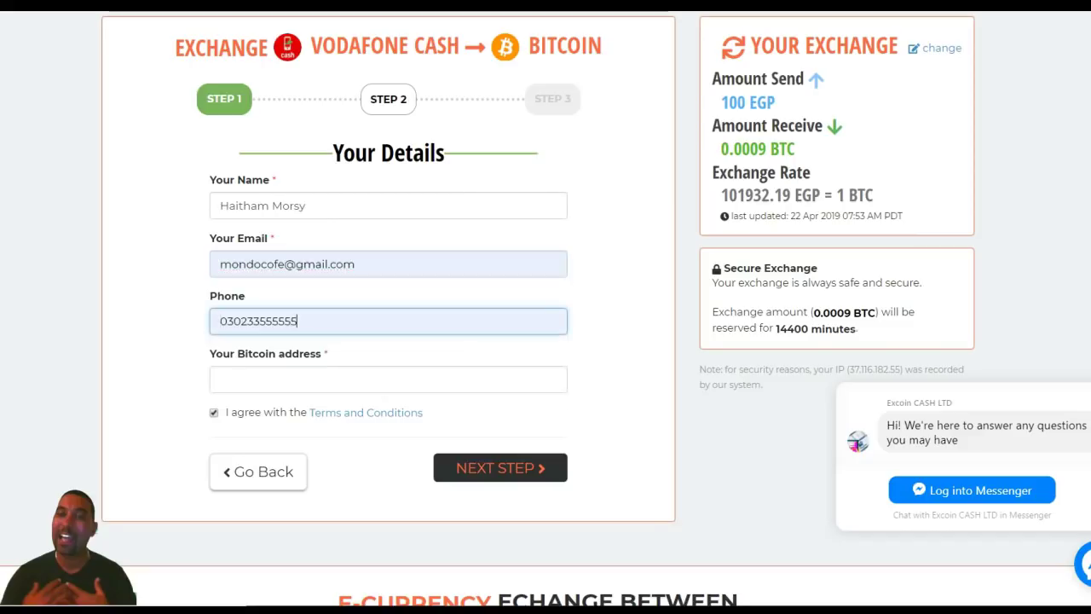
key(Tab)
key(Down)
key(Down)
key(Return)
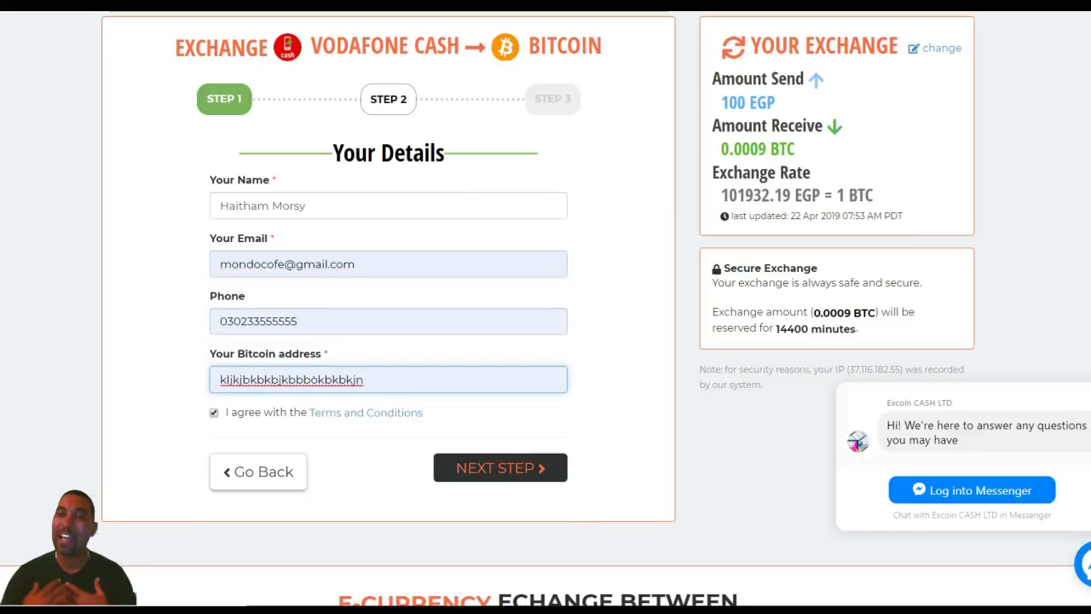
click(500, 468)
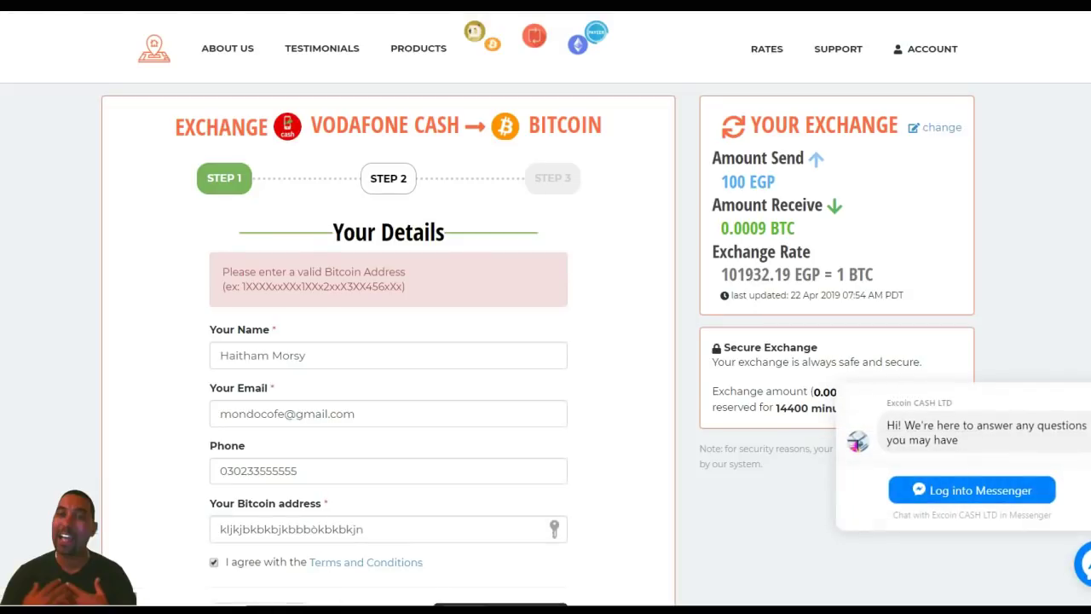
- Replace the rejected Bitcoin address with another saved address and resubmit the form
double_click(292, 528)
key(BackSpace)
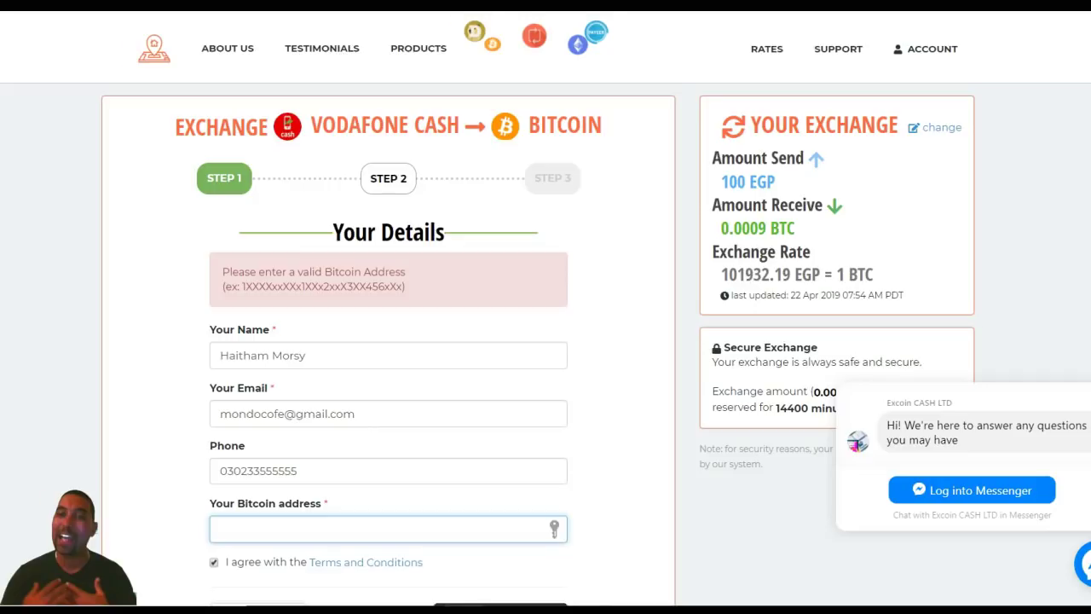
scroll(546, 307, down, 3)
key(Down)
key(Down)
key(Down)
key(Down)
key(Down)
key(Down)
key(Up)
key(Return)
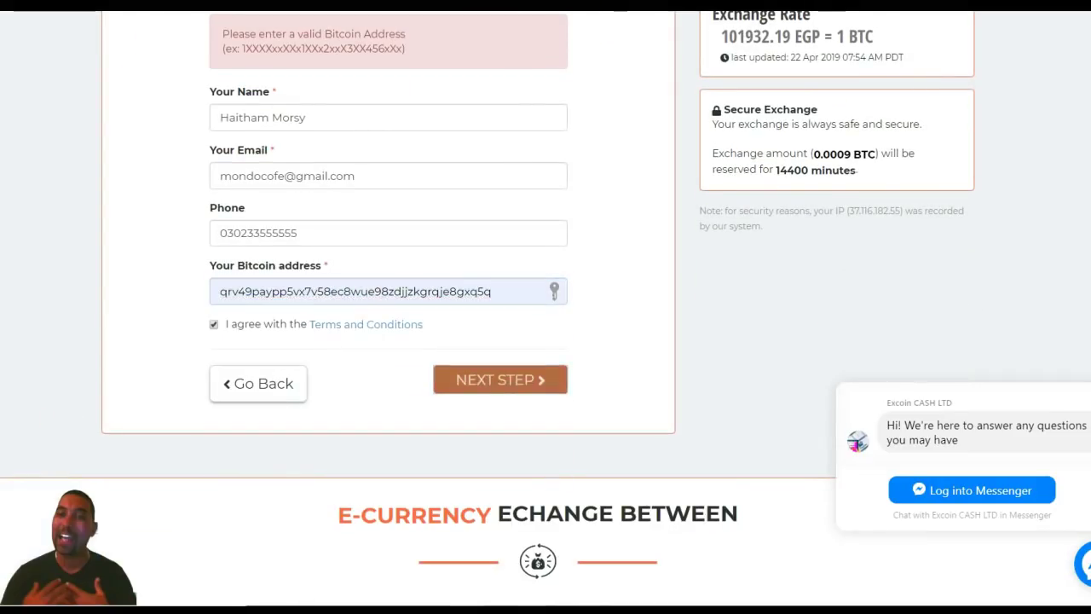
key(Return)
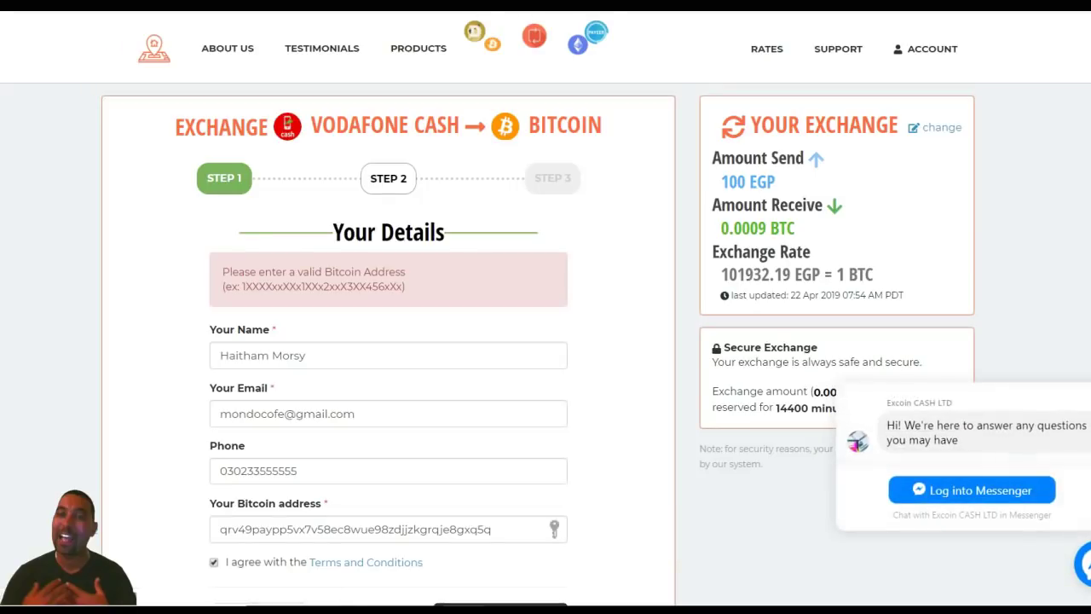
- Paste a valid Bitcoin address in place of the rejected one and submit the details
scroll(388, 341, down, 2)
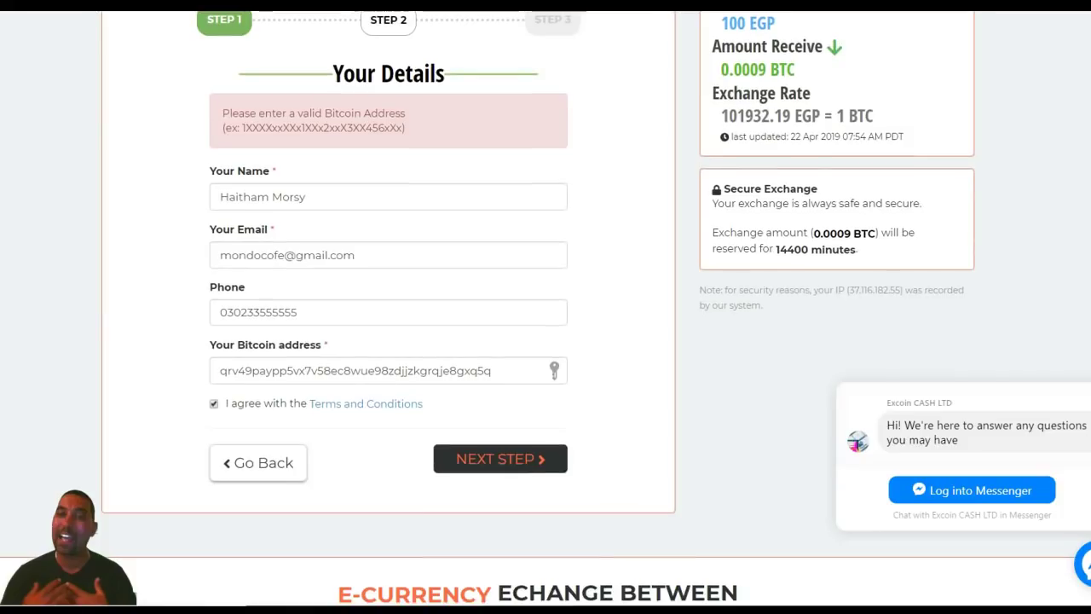
double_click(356, 371)
key(BackSpace)
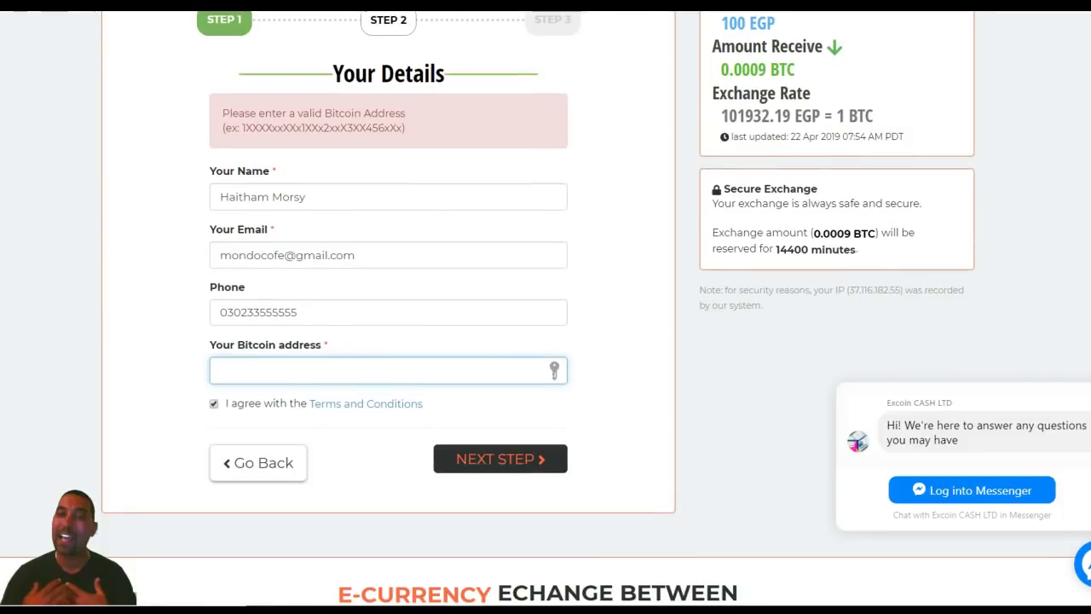
text(18Xu5jCJAHtc1p58sCmgvgMELCZP5nbuVP)
click(500, 459)
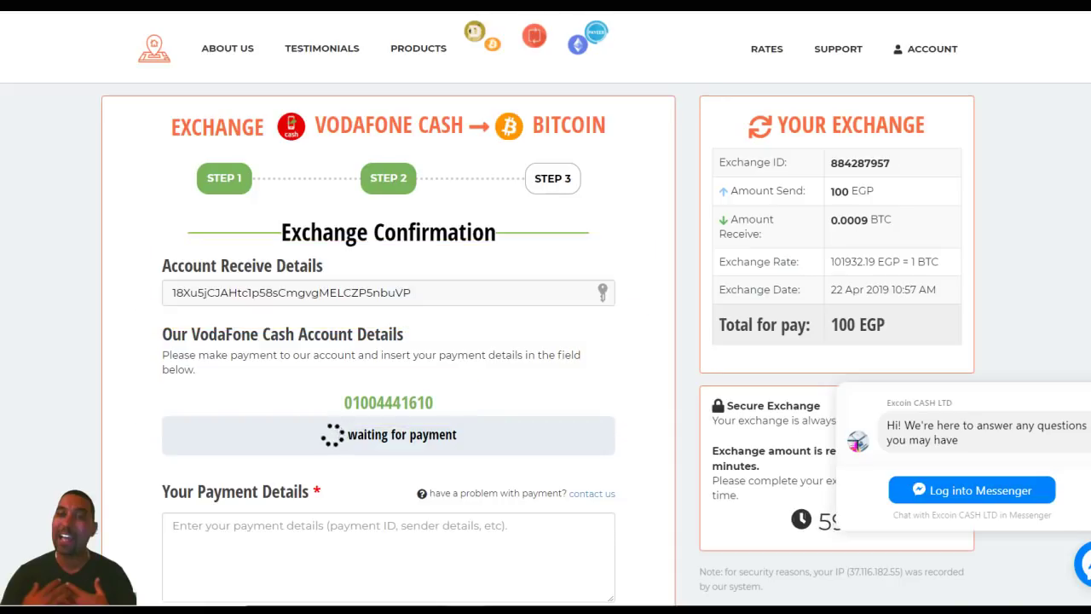
- Scroll through the Exchange Confirmation summary of 100 EGP for 0.0009 BTC
scroll(545, 341, down, 4)
scroll(546, 341, up, 4)
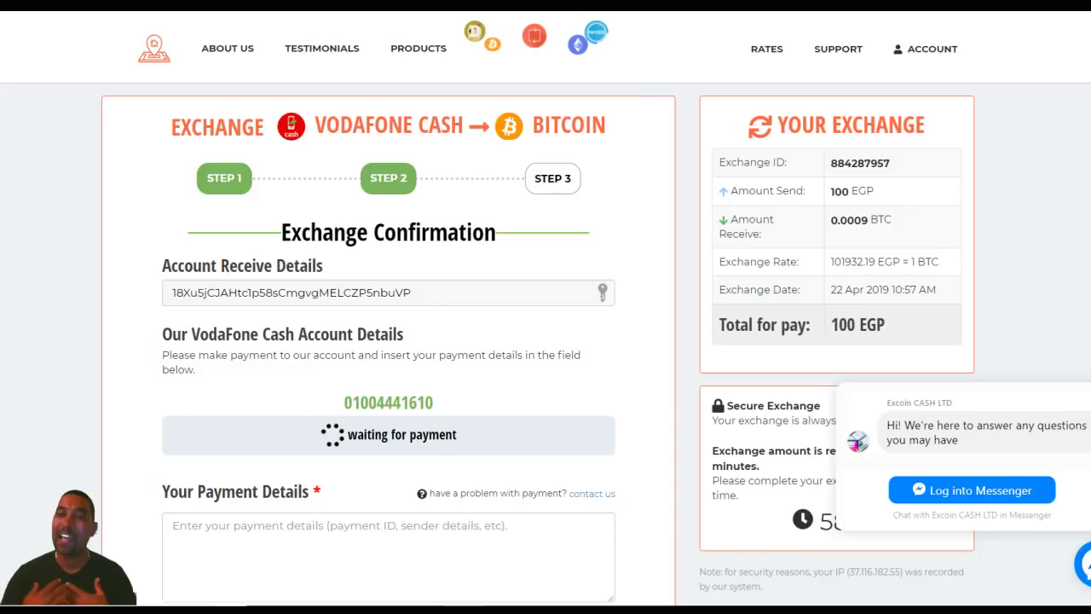
scroll(546, 307, down, 4)
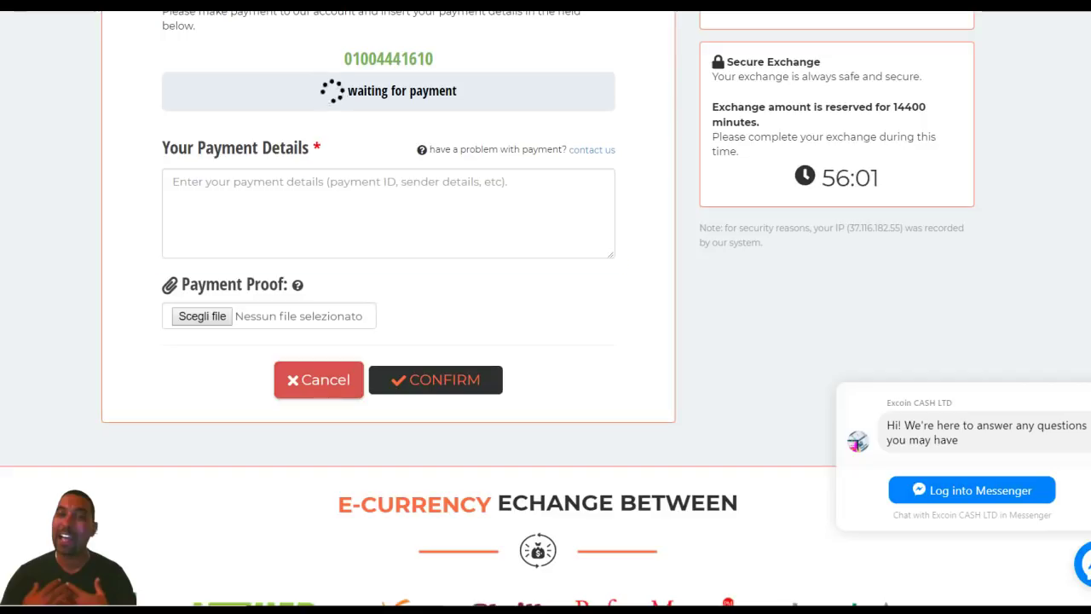
- Enter the payment reference number in Your Payment Details and confirm the payment
click(388, 214)
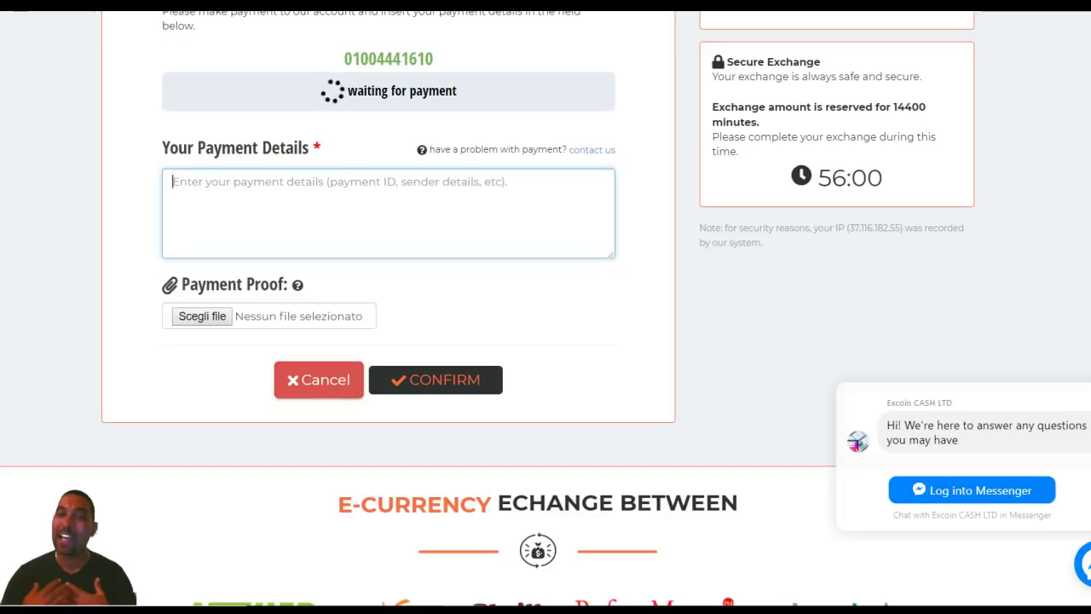
text(Paymen)
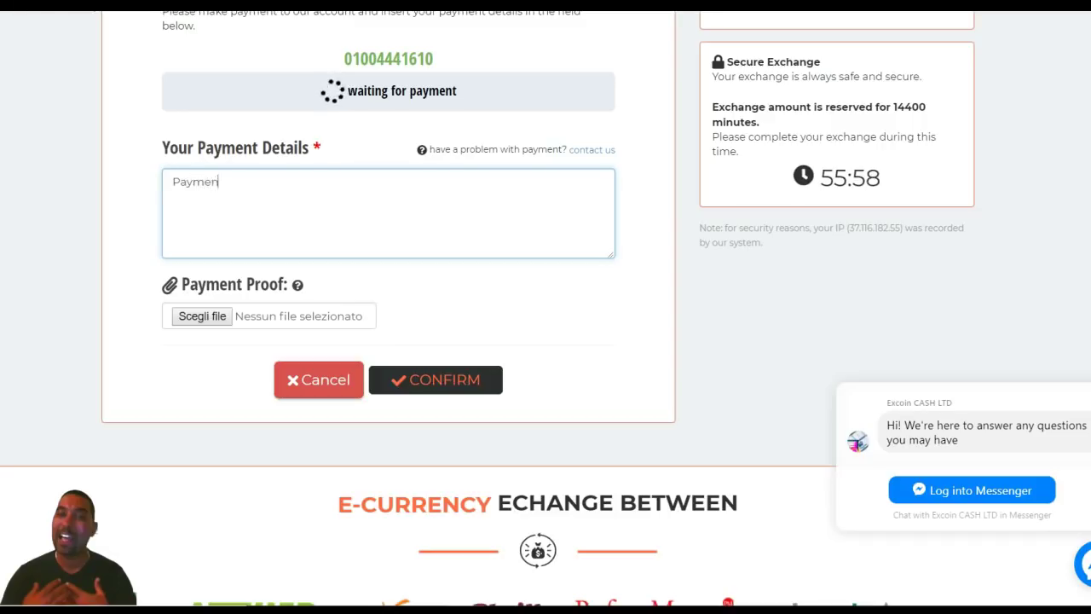
text(t number )
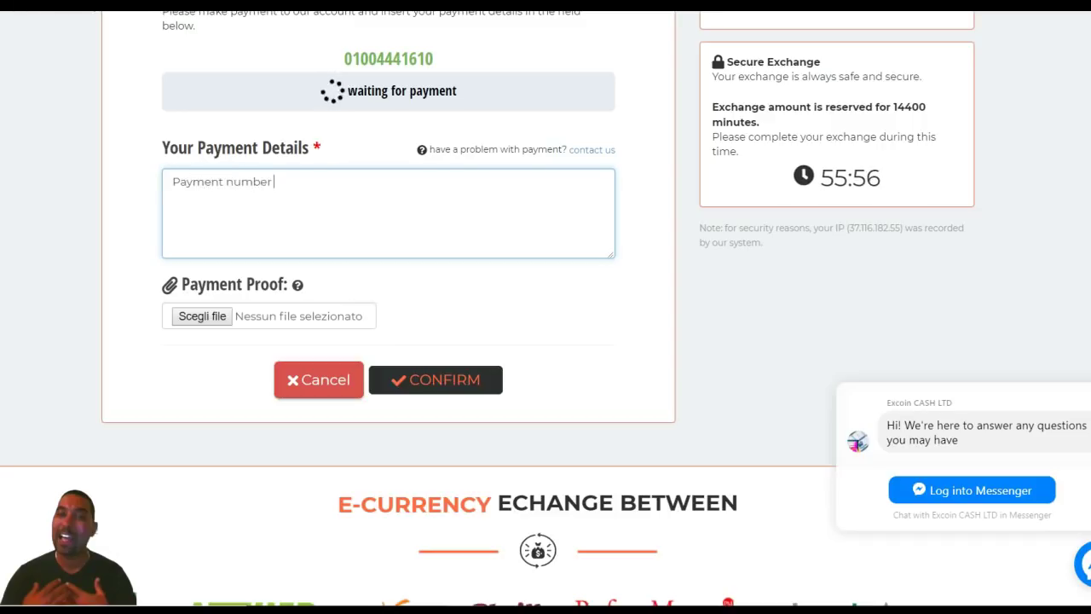
text(123456987)
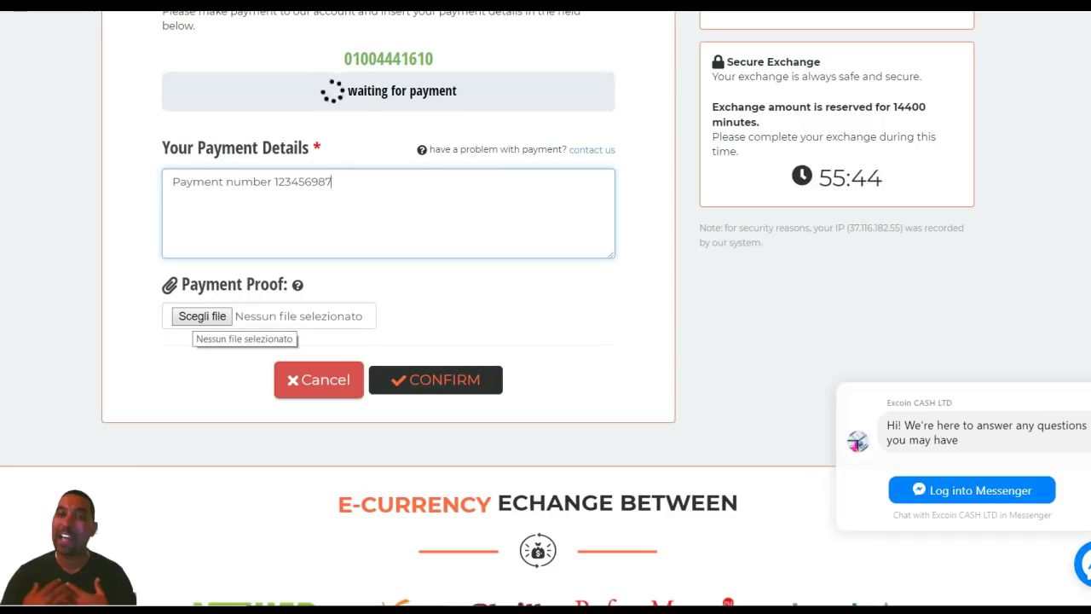
click(436, 379)
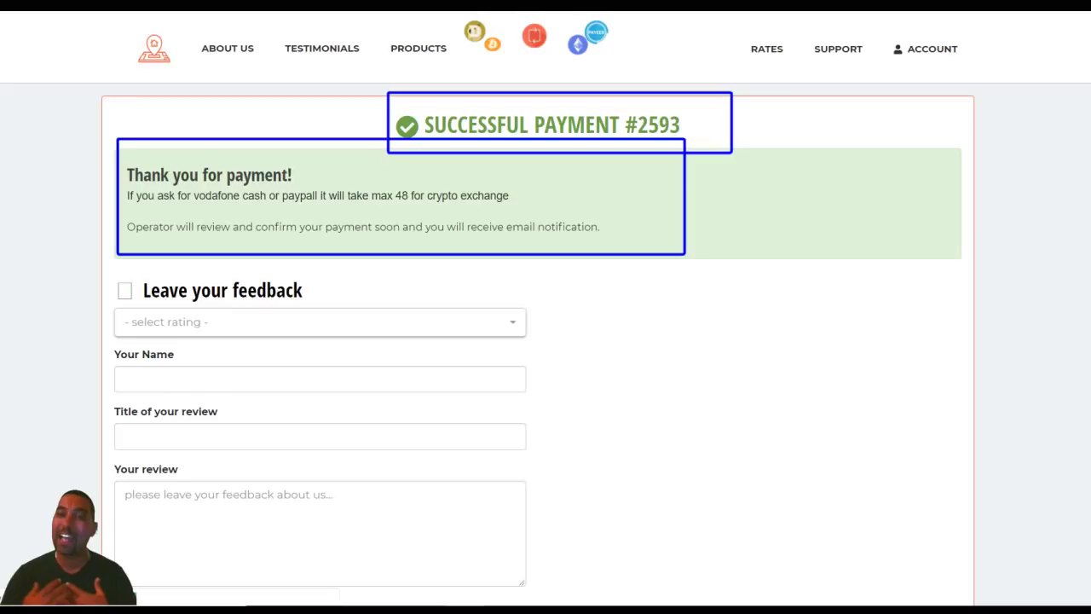
scroll(546, 341, down, 4)
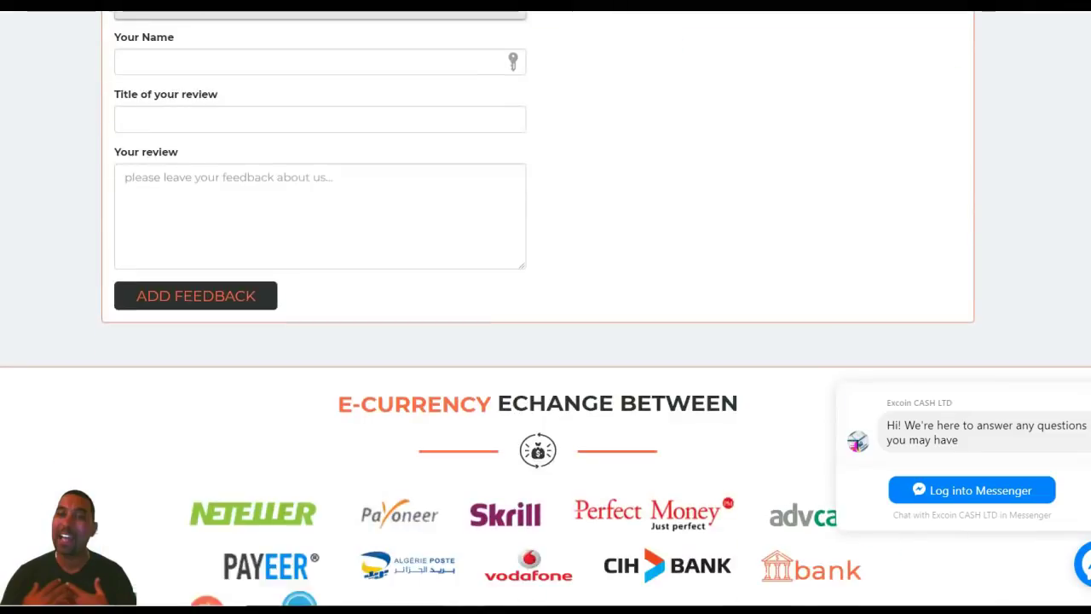
scroll(545, 307, up, 2)
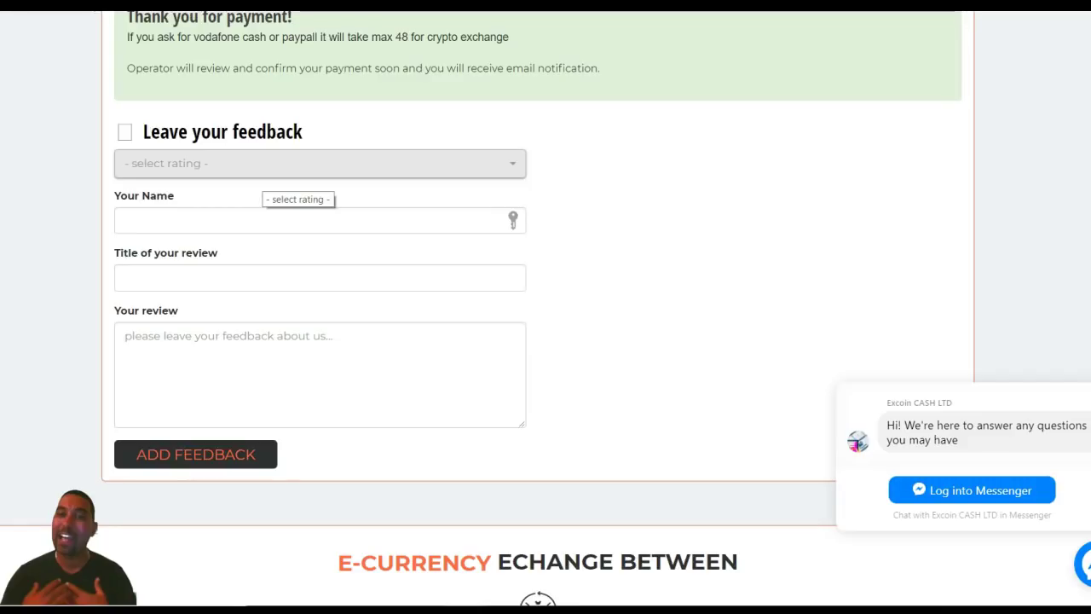
- Select '★★★★★ - Excellent' in the feedback form's rating dropdown
click(263, 170)
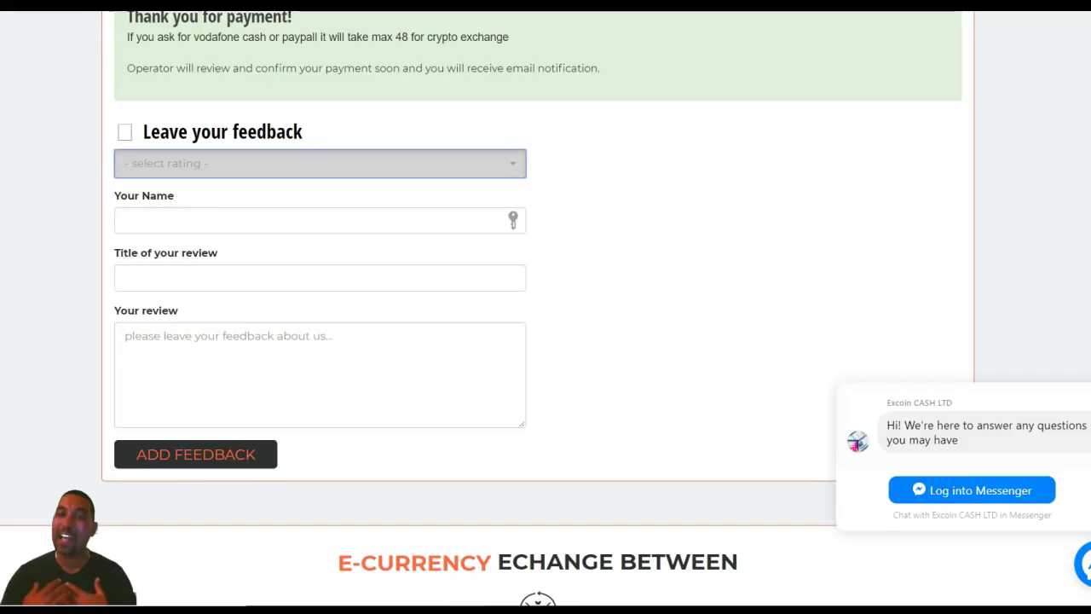
key(Down)
key(Down)
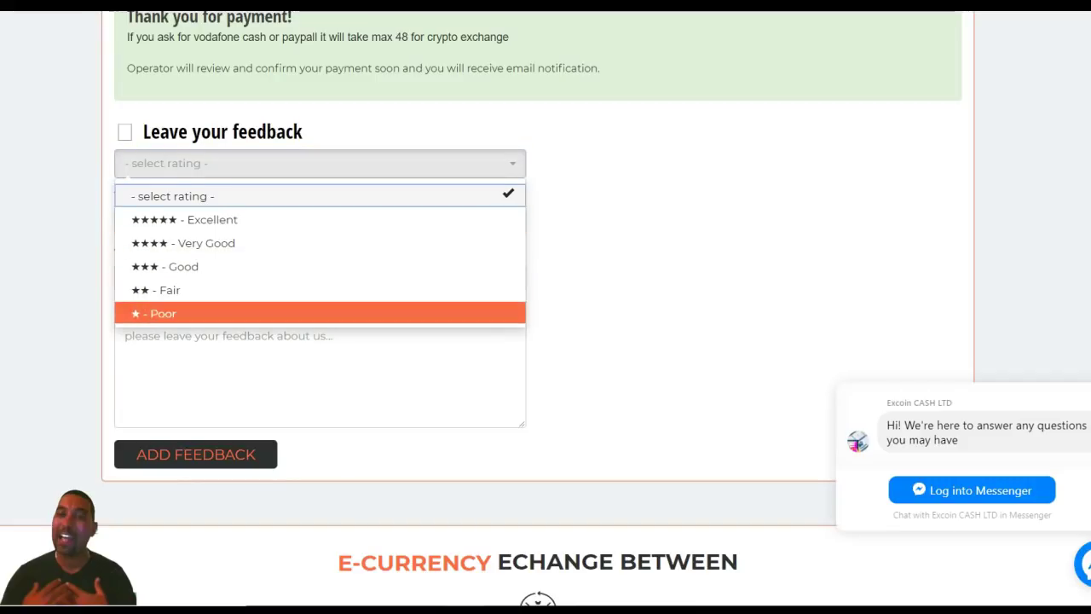
key(Up)
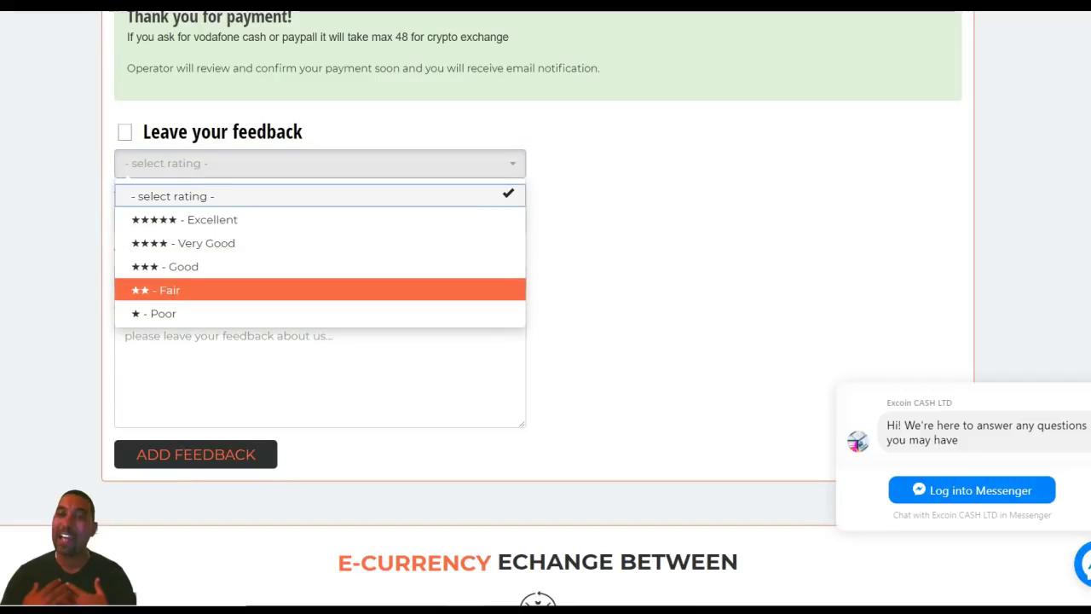
key(Up)
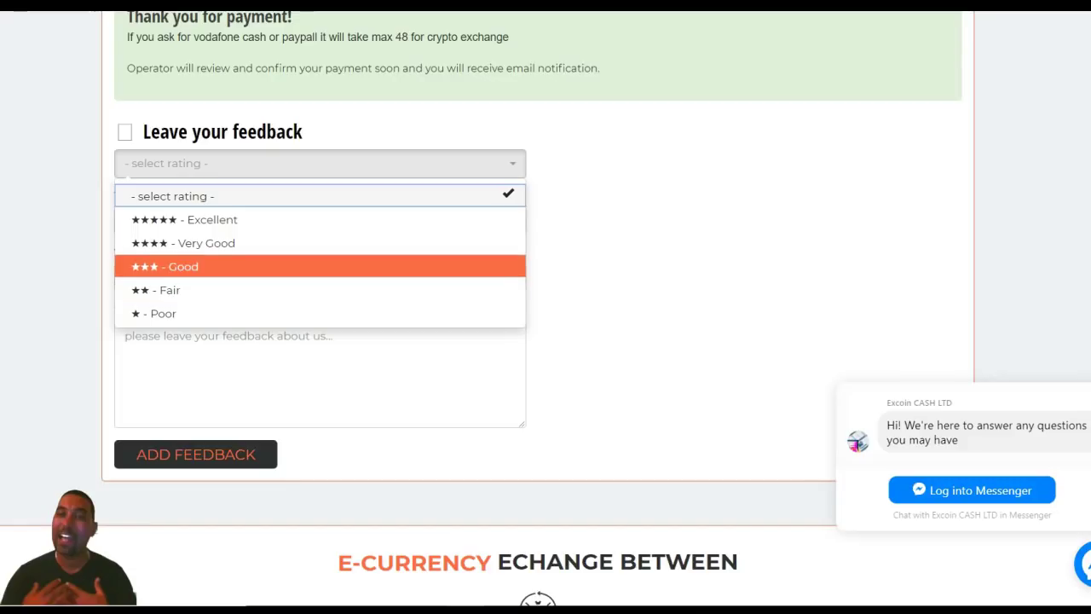
key(Up)
key(Up)
key(Up)
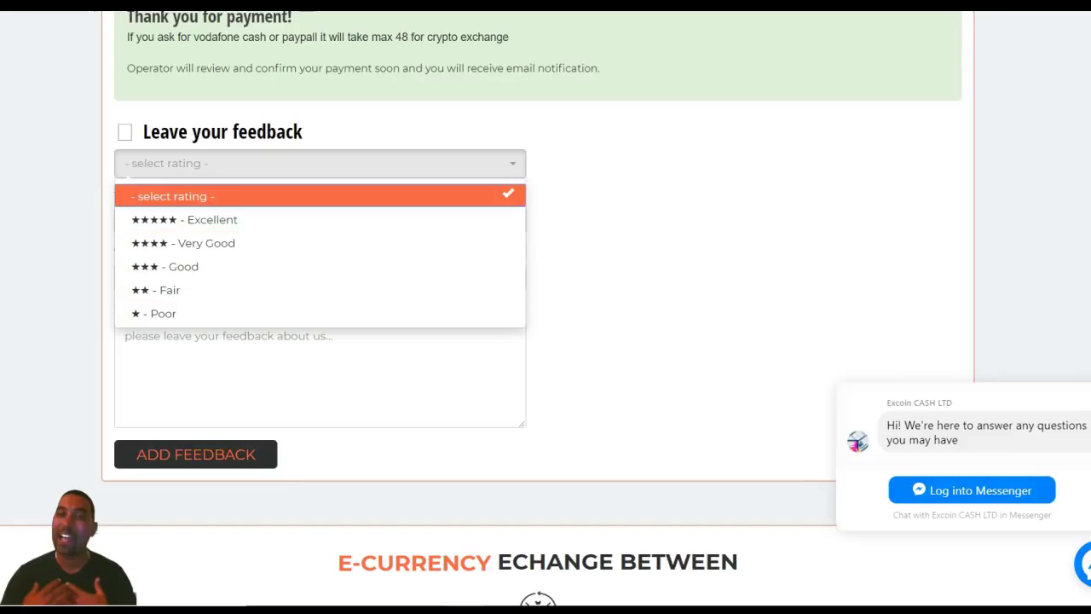
key(Down)
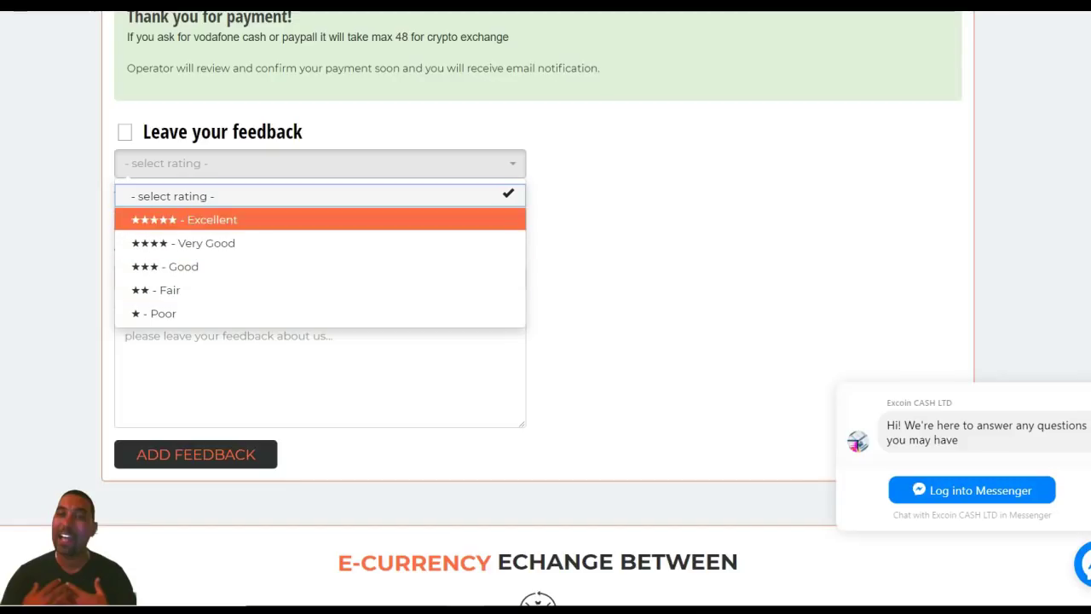
key(Down)
key(Up)
key(Down)
key(Up)
key(Return)
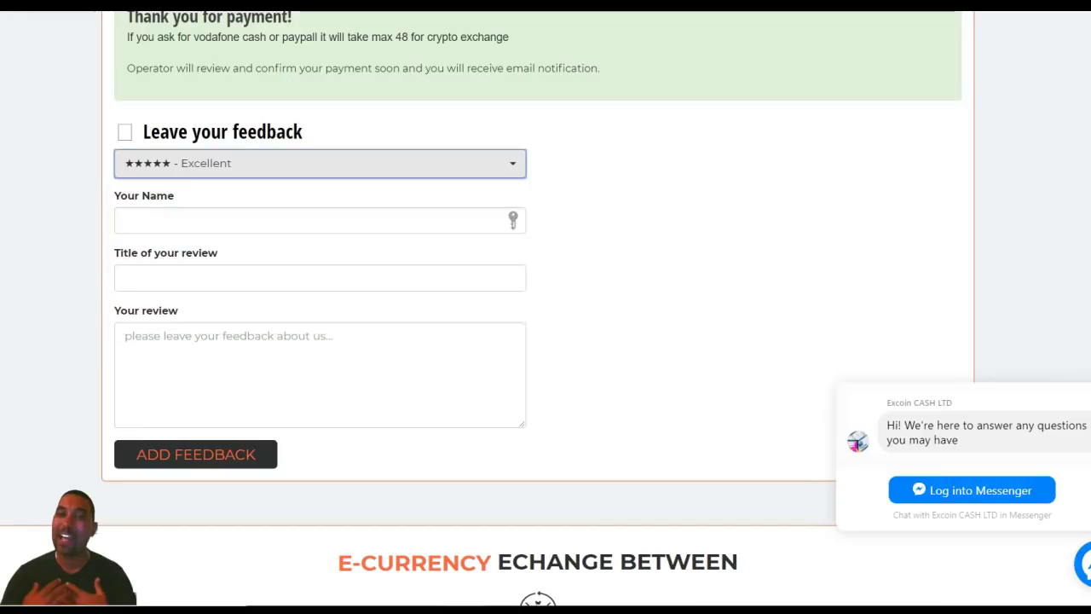
click(124, 220)
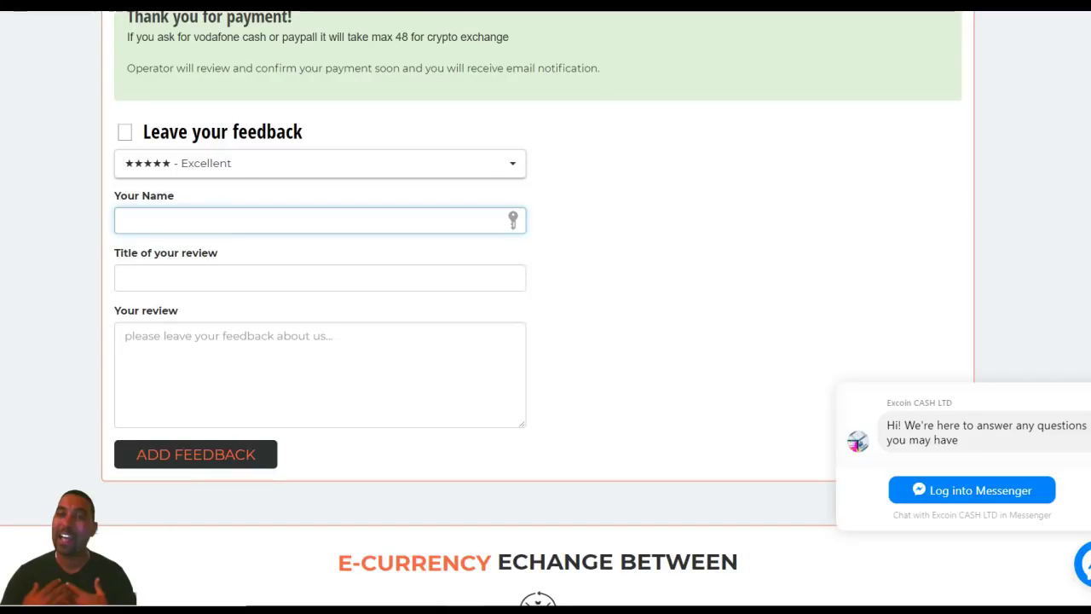
- Move into the review textarea, then scroll back up to the page header
click(319, 367)
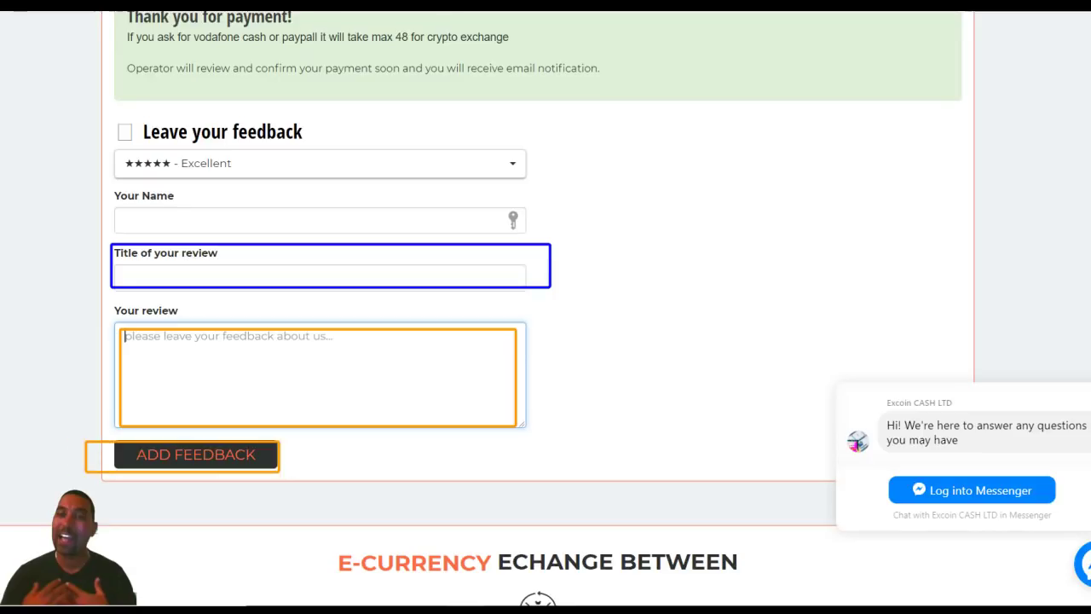
scroll(545, 307, up, 2)
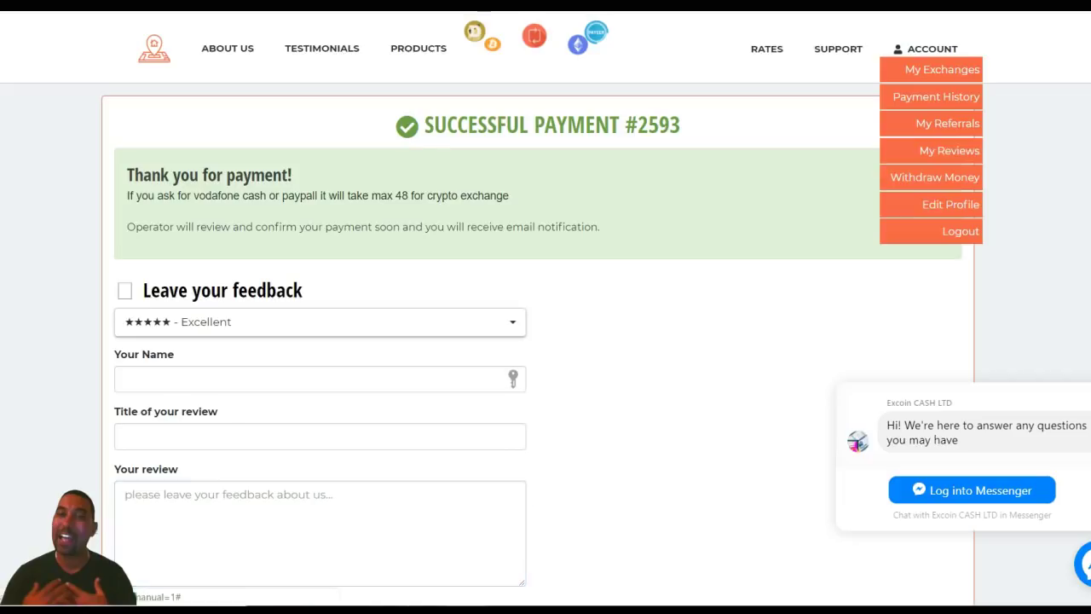
- Open My Exchanges and scroll through the five listed exchanges on Balance & History
click(942, 69)
scroll(545, 307, down, 3)
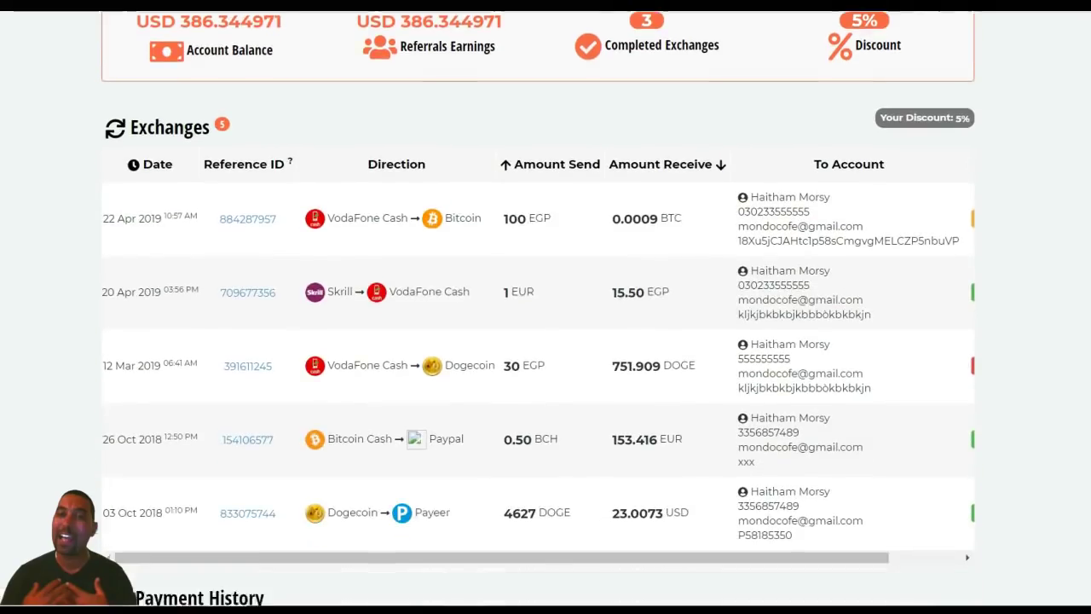
scroll(546, 307, up, 3)
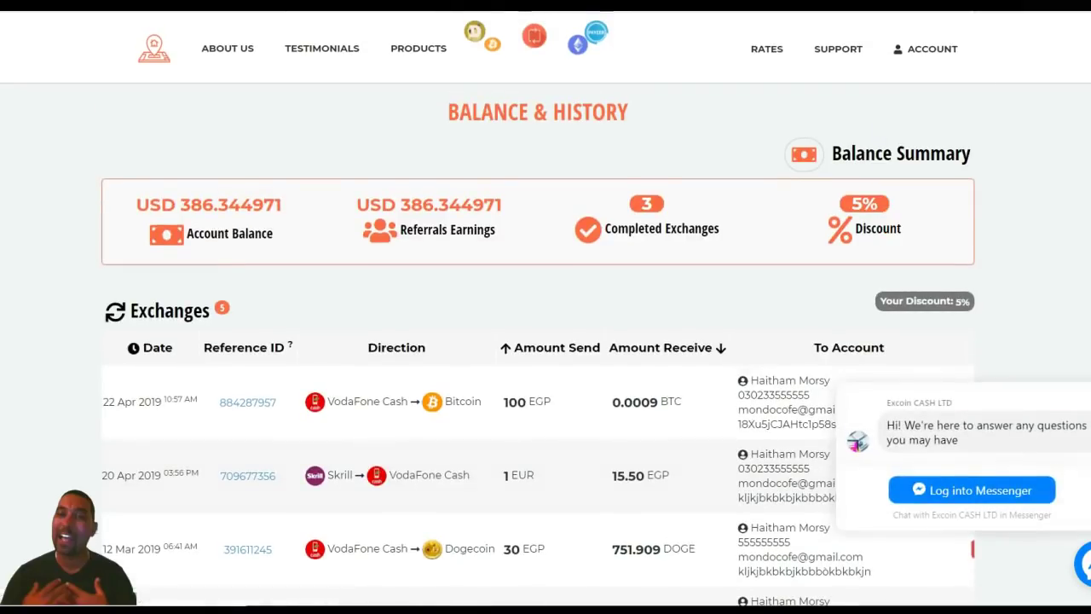
scroll(546, 307, down, 3)
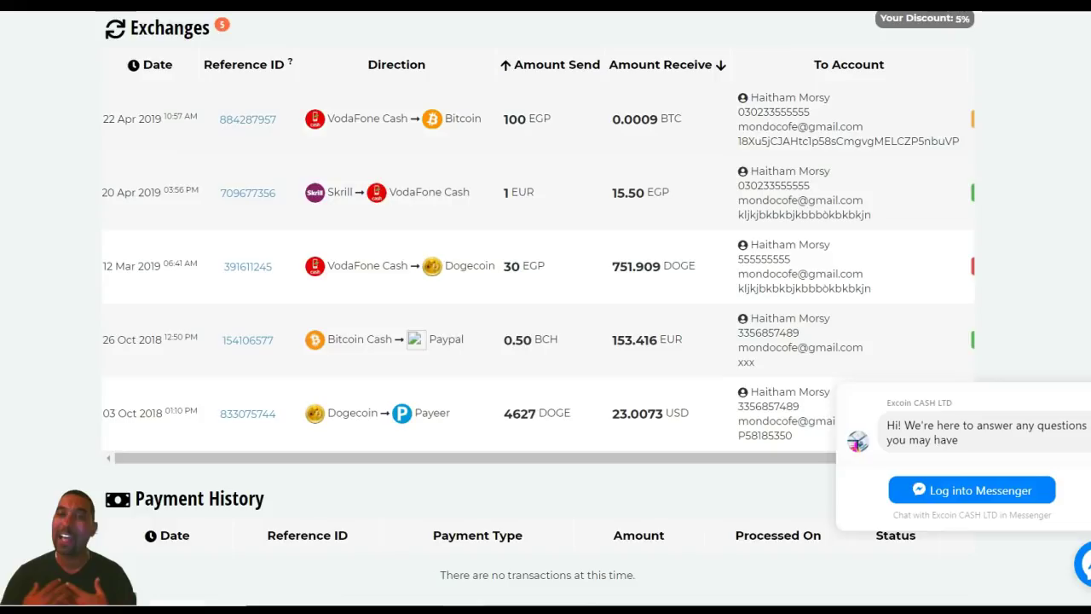
scroll(546, 306, down, 3)
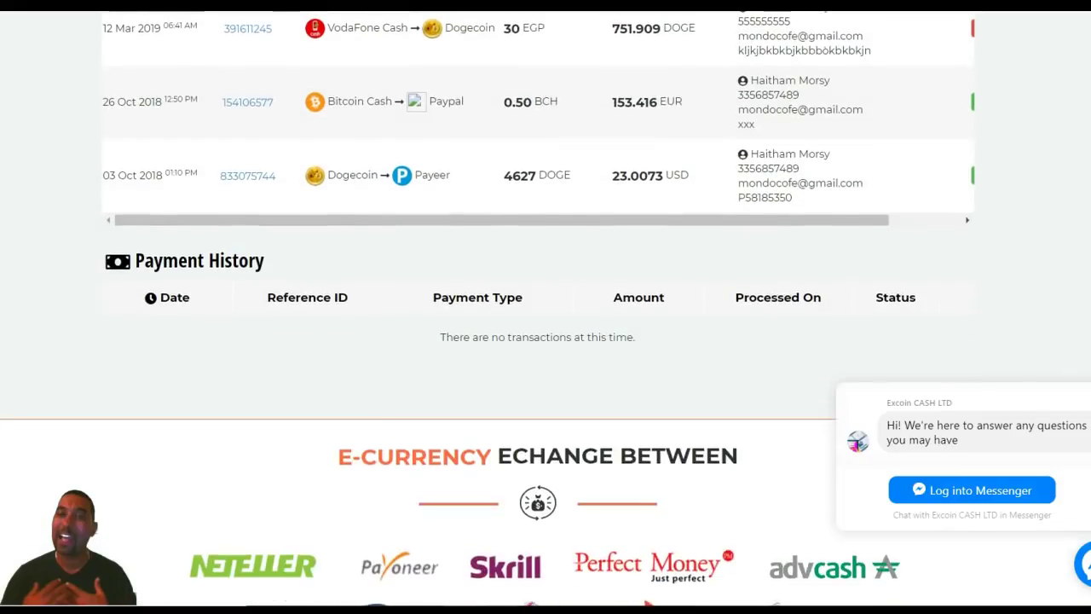
scroll(546, 307, up, 1)
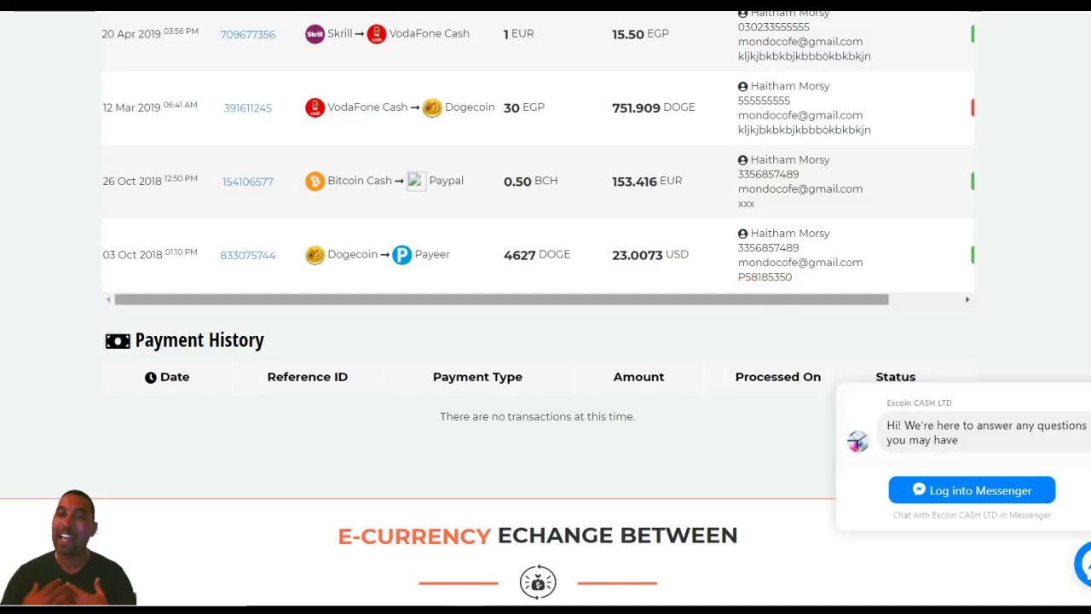
- Scroll the Exchanges table right to confirm the 100 EGP to 0.0009 BTC exchange is pending
scroll(537, 171, right, 2)
scroll(537, 307, up, 3)
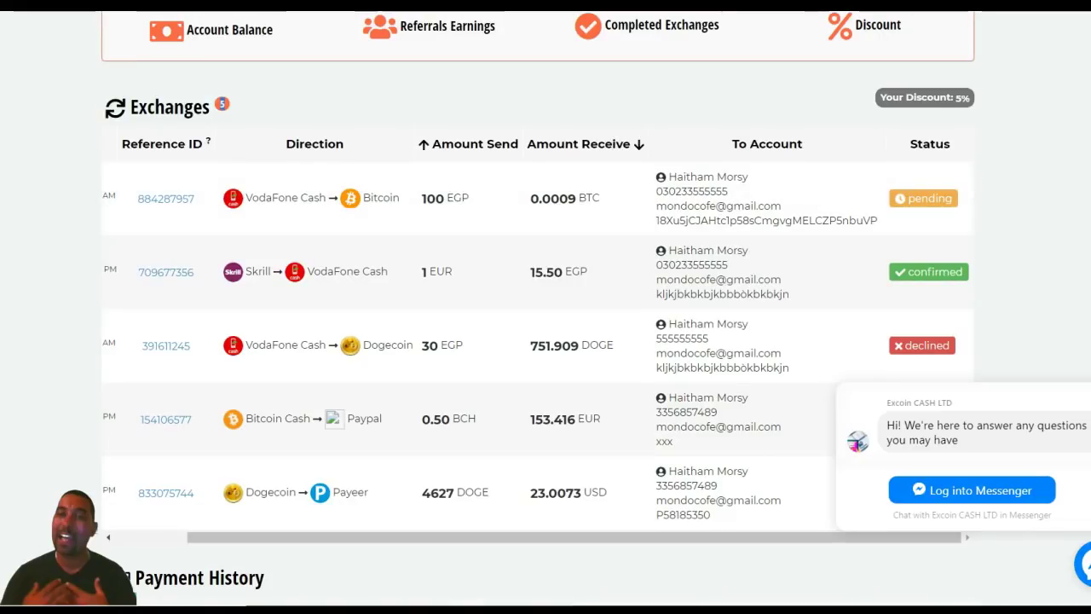
scroll(545, 307, down, 5)
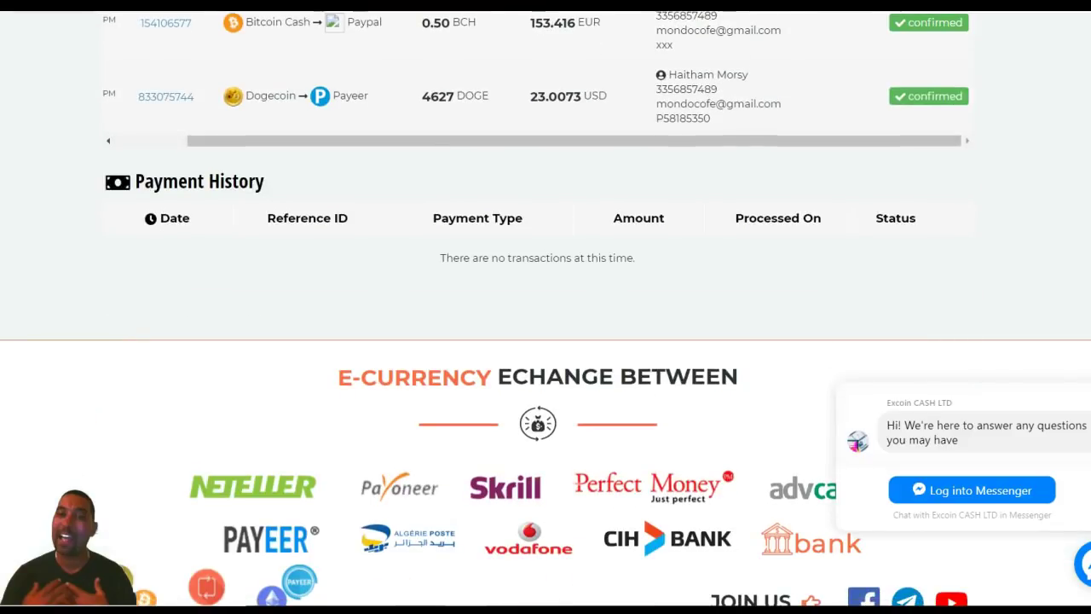
scroll(546, 307, up, 7)
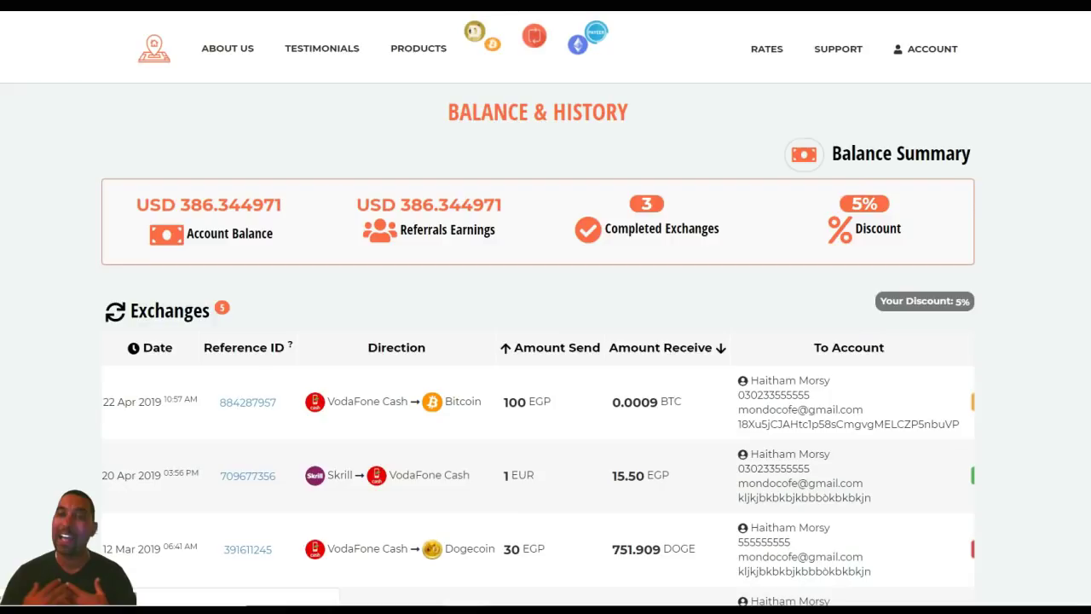
scroll(546, 341, down, 6)
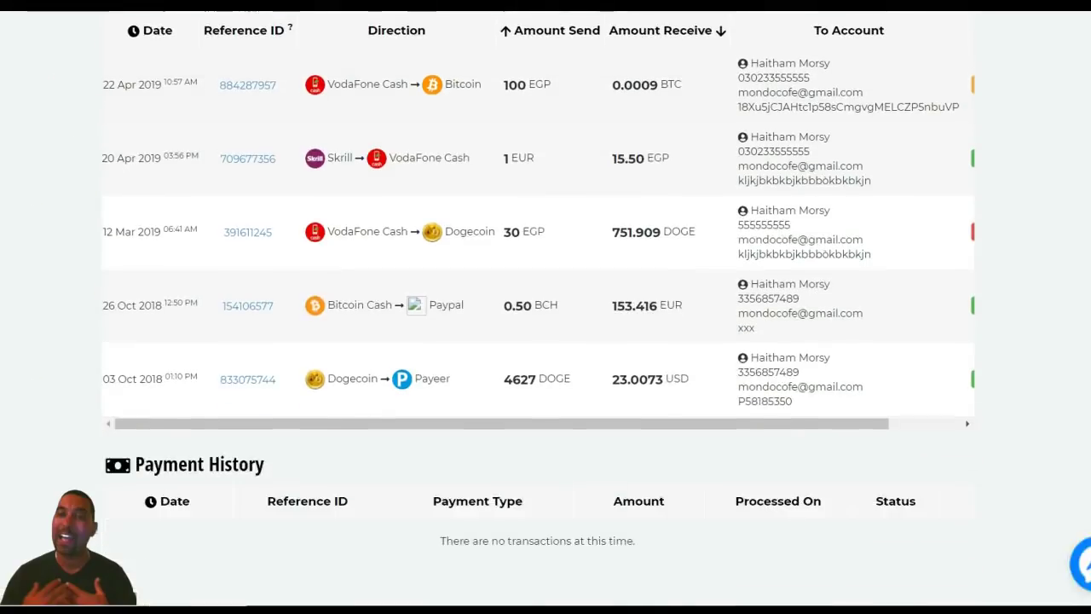
scroll(537, 103, right, 2)
scroll(545, 341, up, 5)
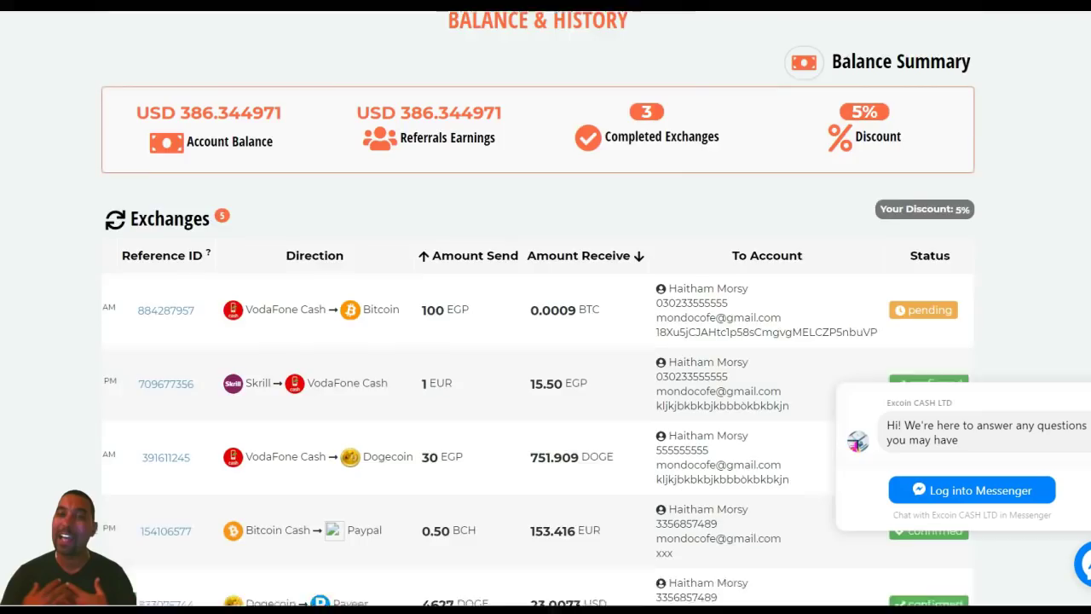
scroll(545, 341, up, 1)
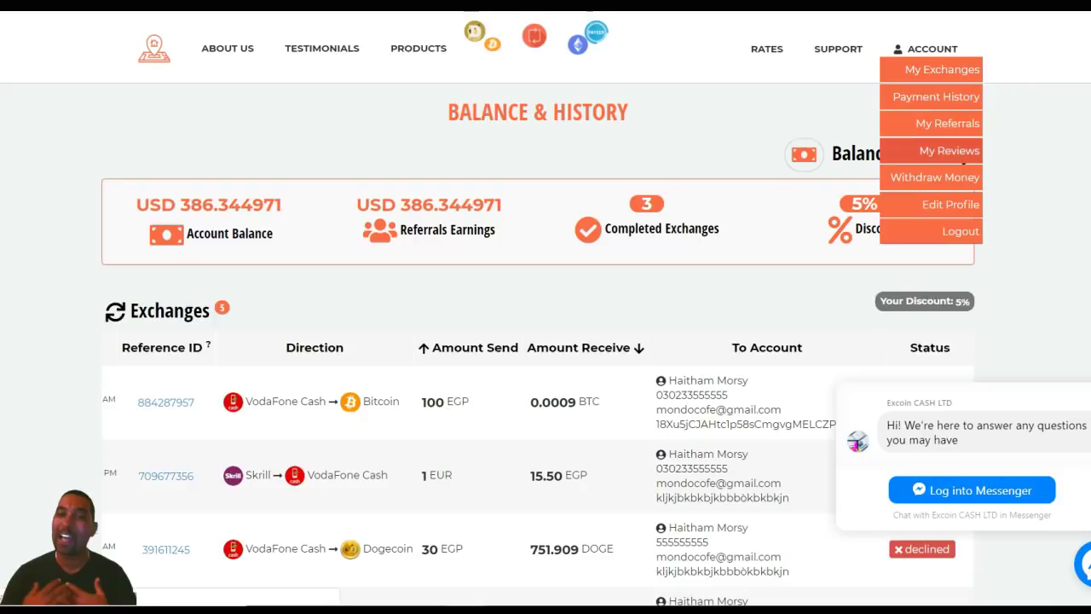
click(950, 150)
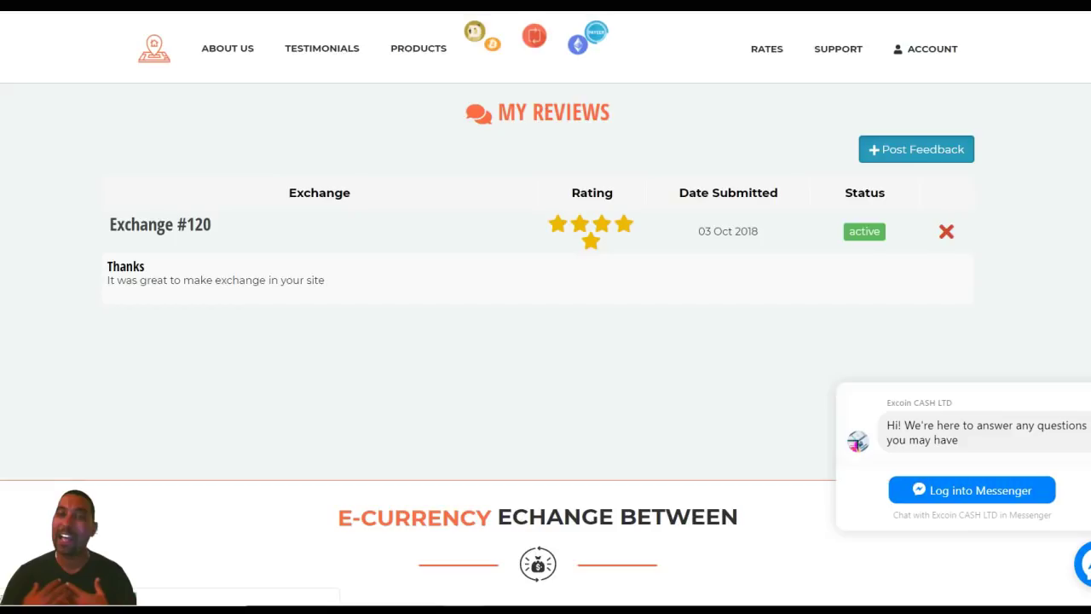
click(916, 149)
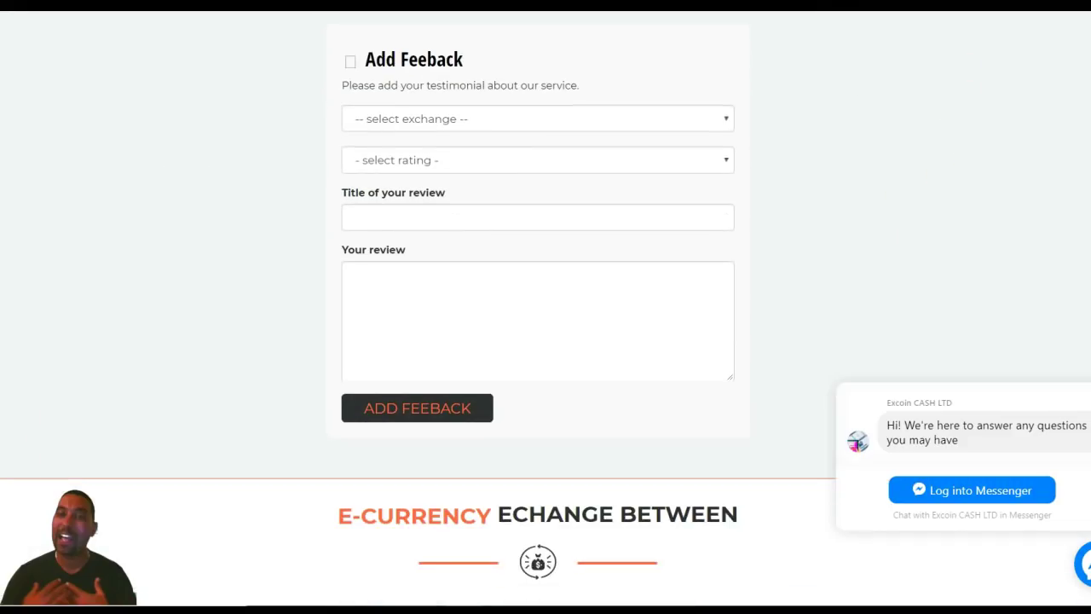
click(537, 118)
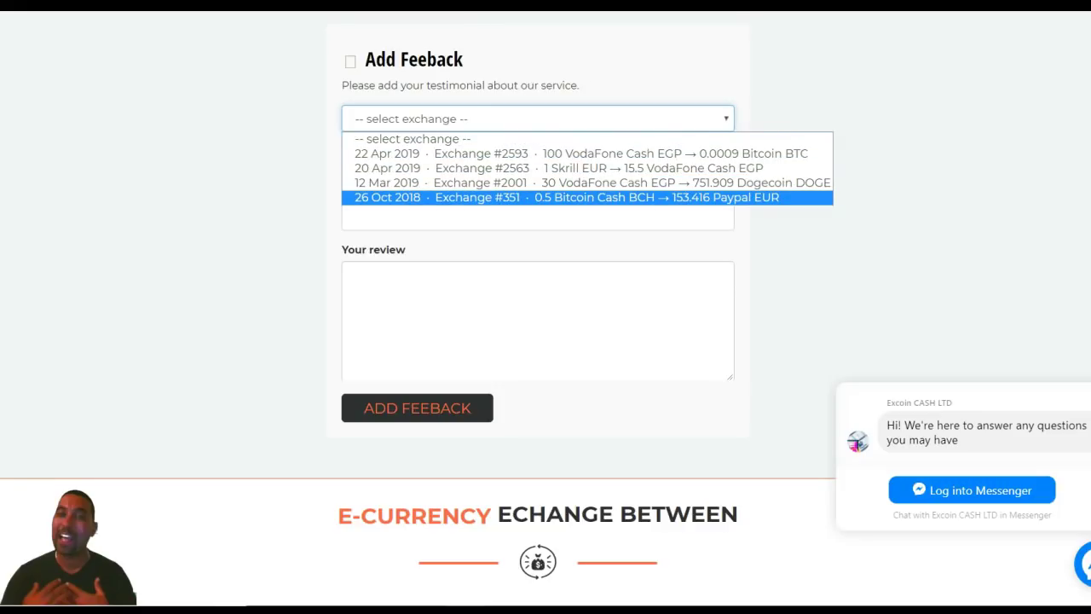
key(Escape)
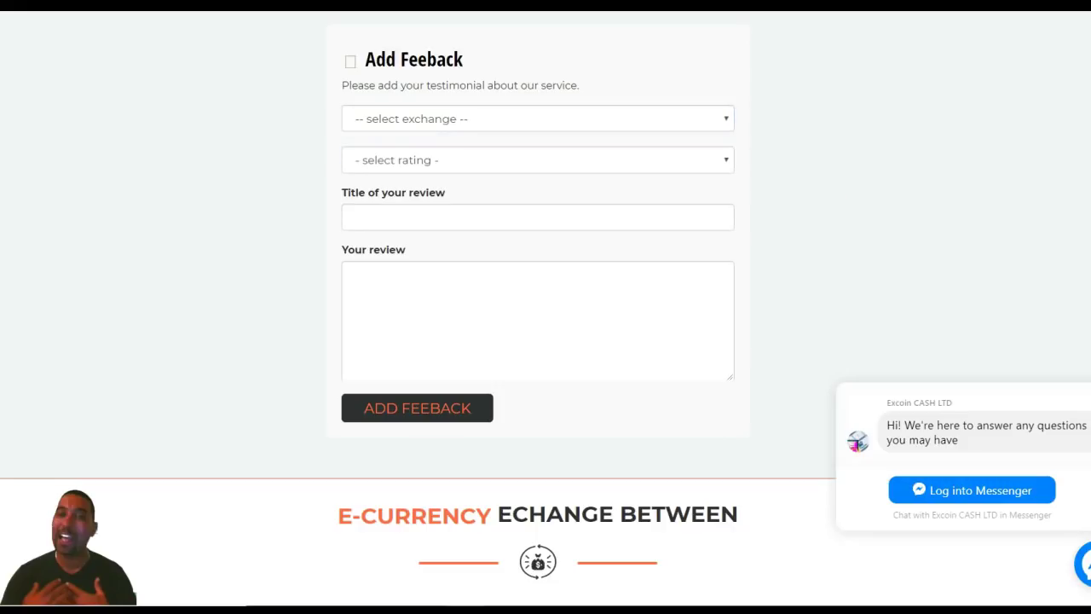
key(alt+Down)
key(Down)
key(Down)
key(Down)
key(Escape)
scroll(546, 307, up, 2)
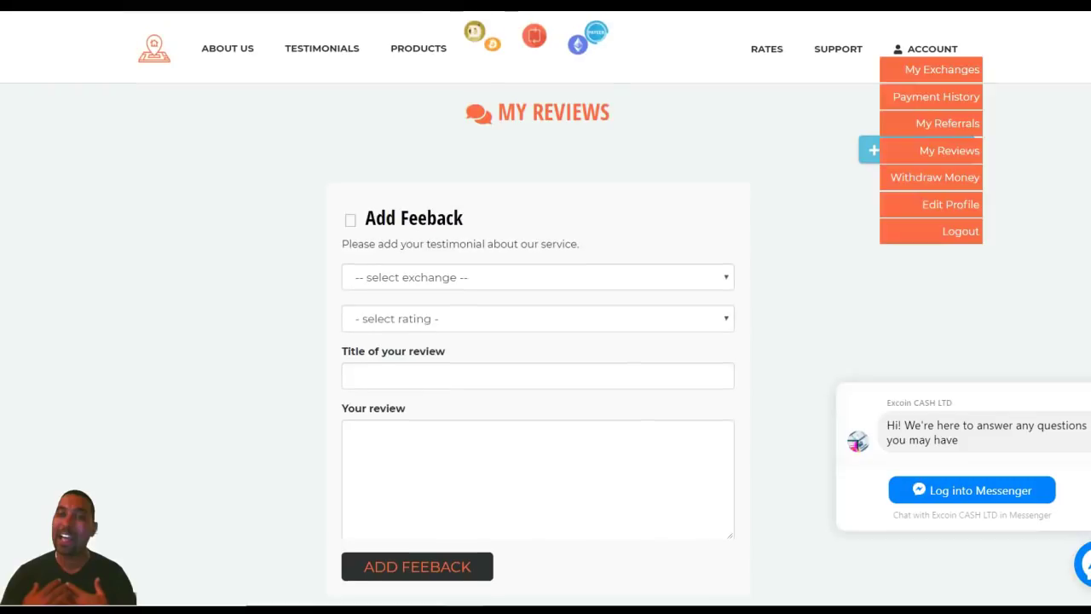
click(916, 149)
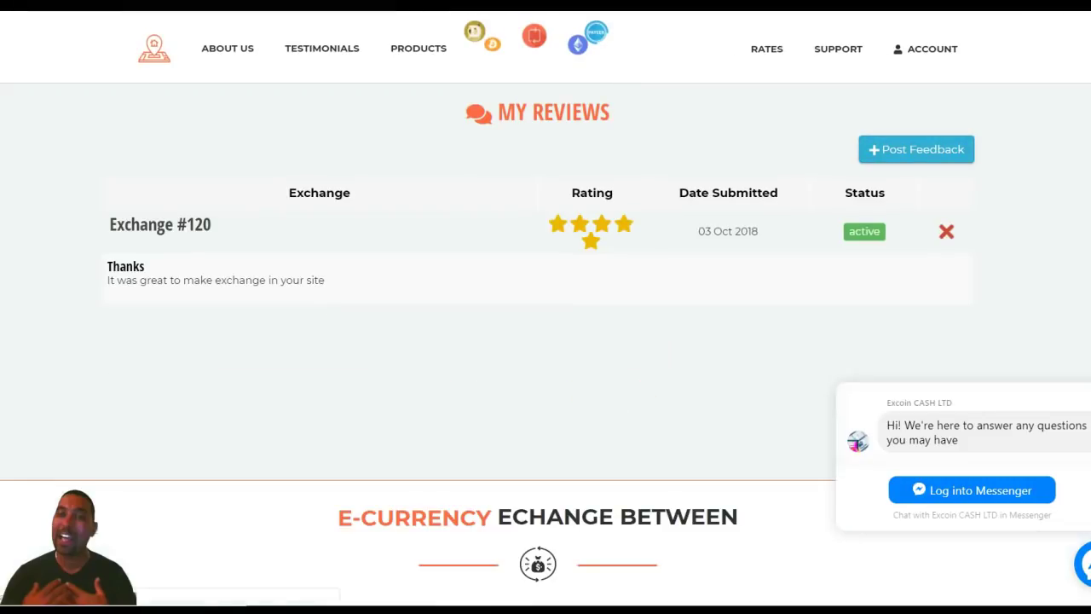
mouse_move(932, 48)
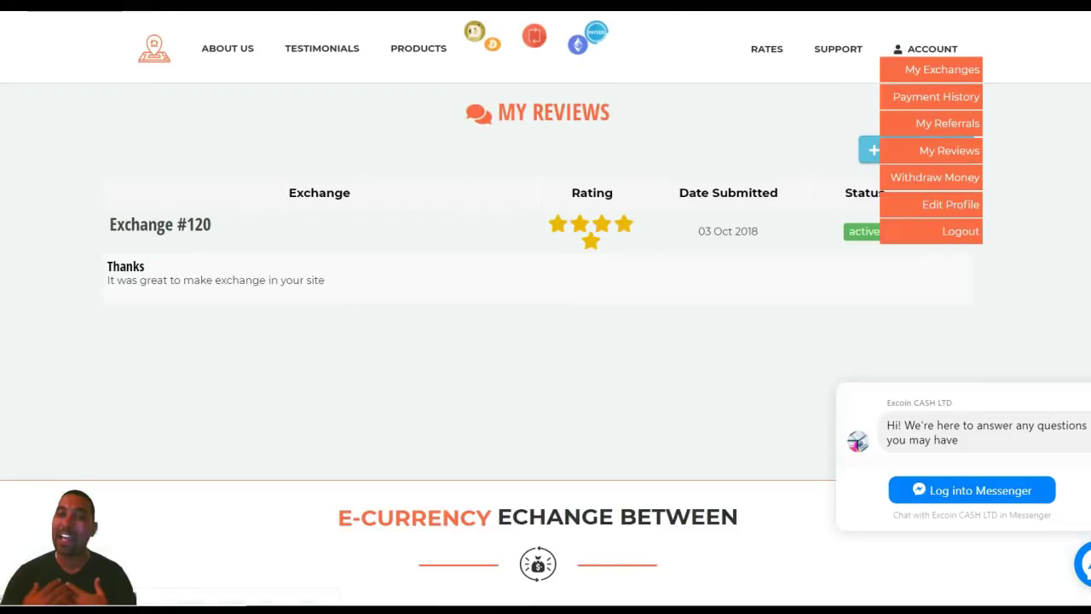
- Reload Balance & History via My Exchanges to review each exchange's date, reference ID and direction
click(936, 96)
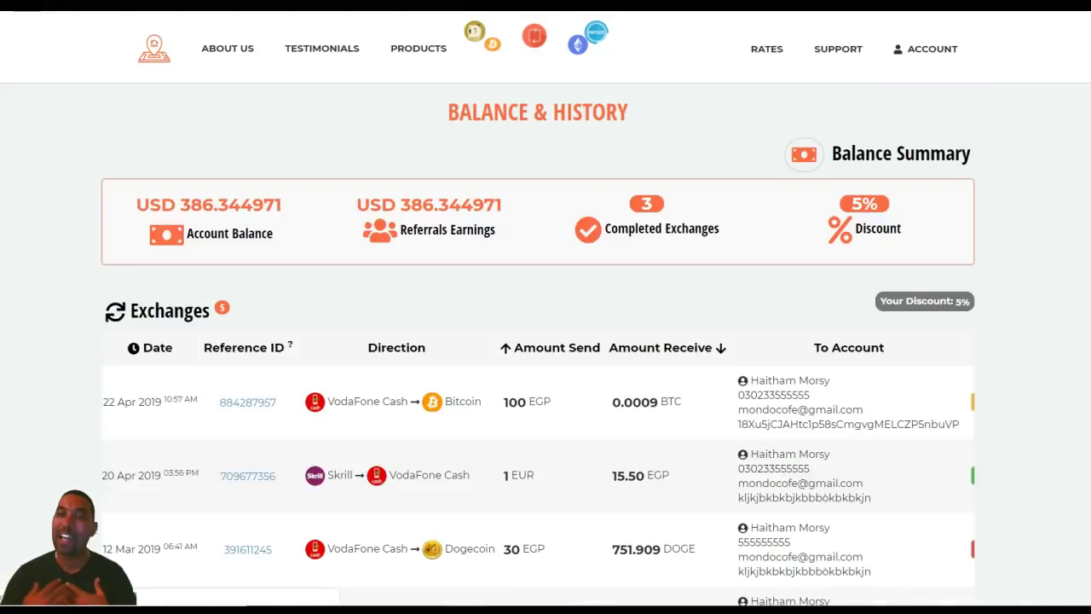
scroll(546, 341, down, 4)
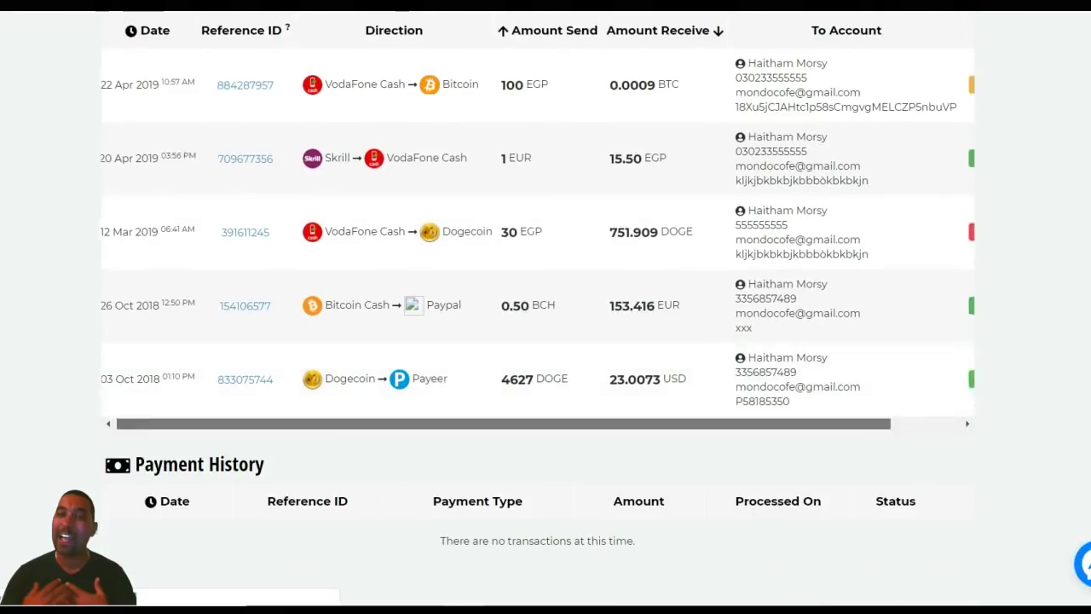
scroll(537, 231, right, 1)
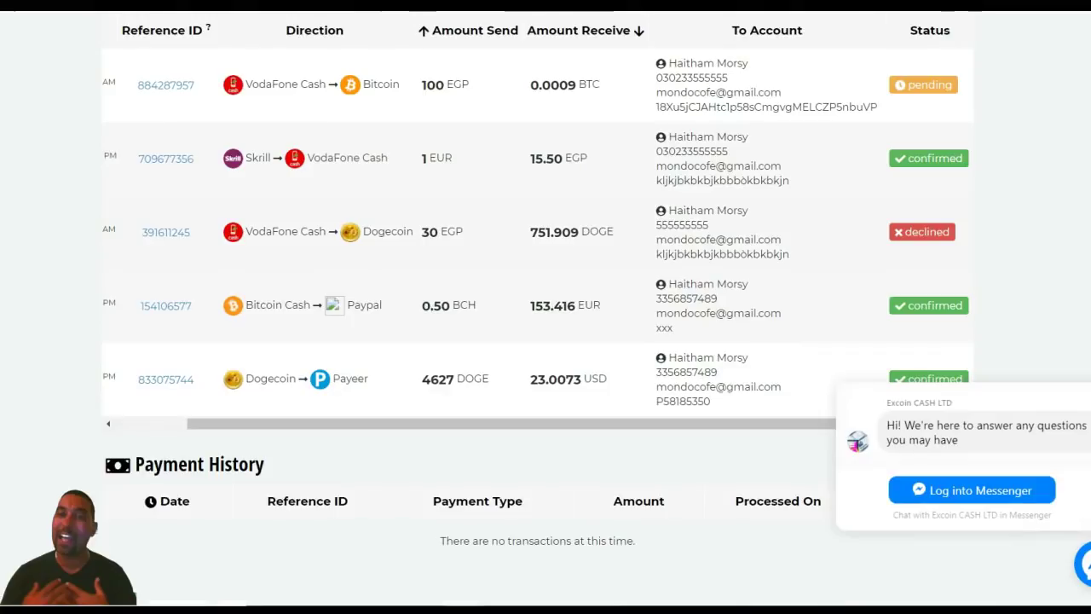
scroll(535, 288, up, 1)
scroll(546, 307, up, 3)
scroll(546, 307, down, 3)
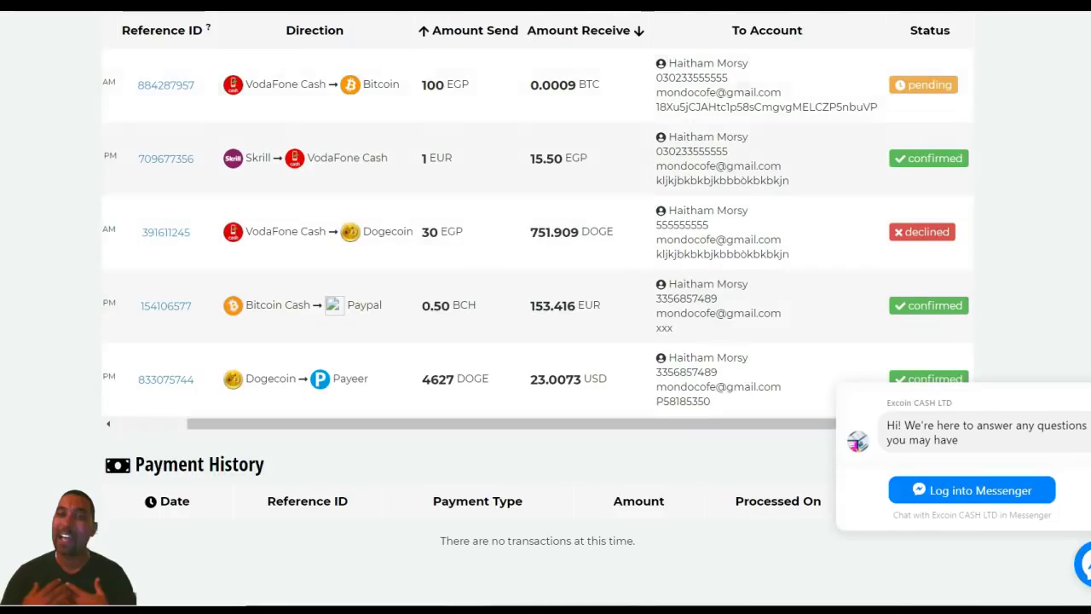
scroll(537, 307, up, 4)
mouse_move(929, 49)
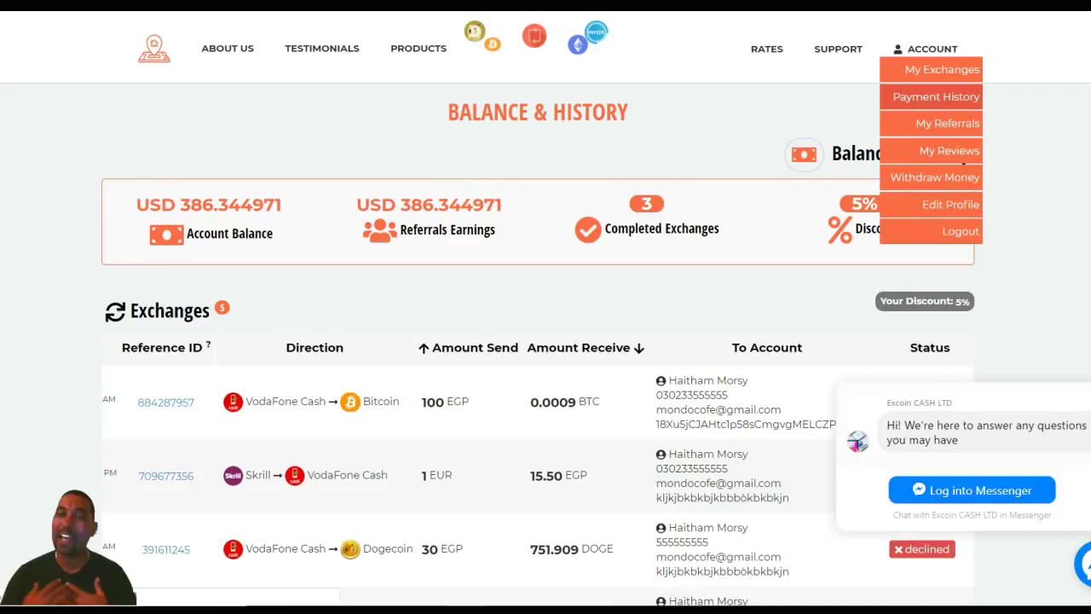
click(937, 96)
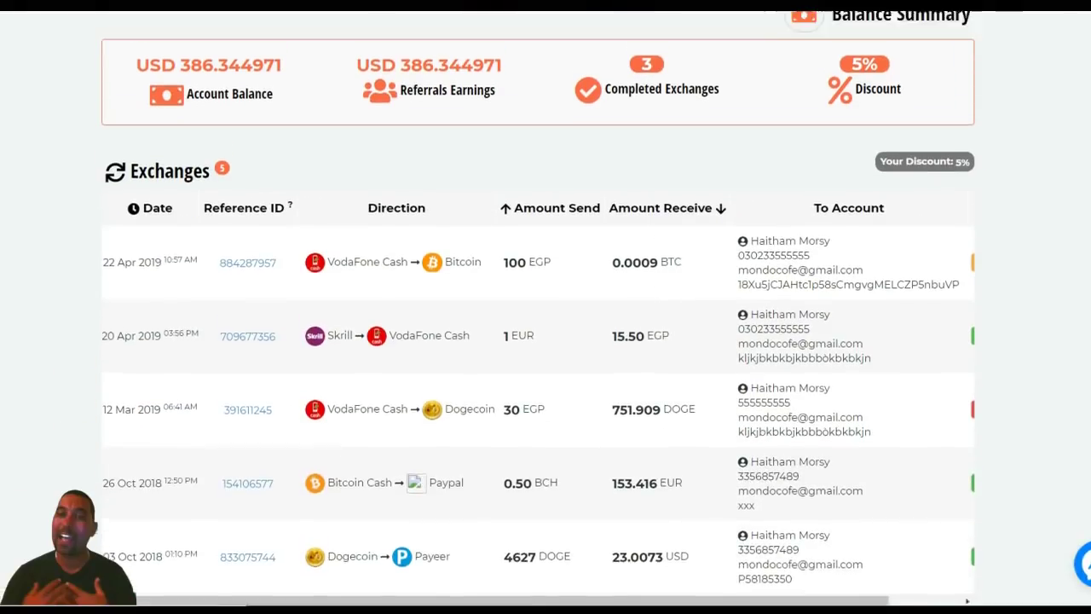
- Open My Referrals and review the referral link, 98 referrals and 28 referral exchanges
mouse_move(930, 49)
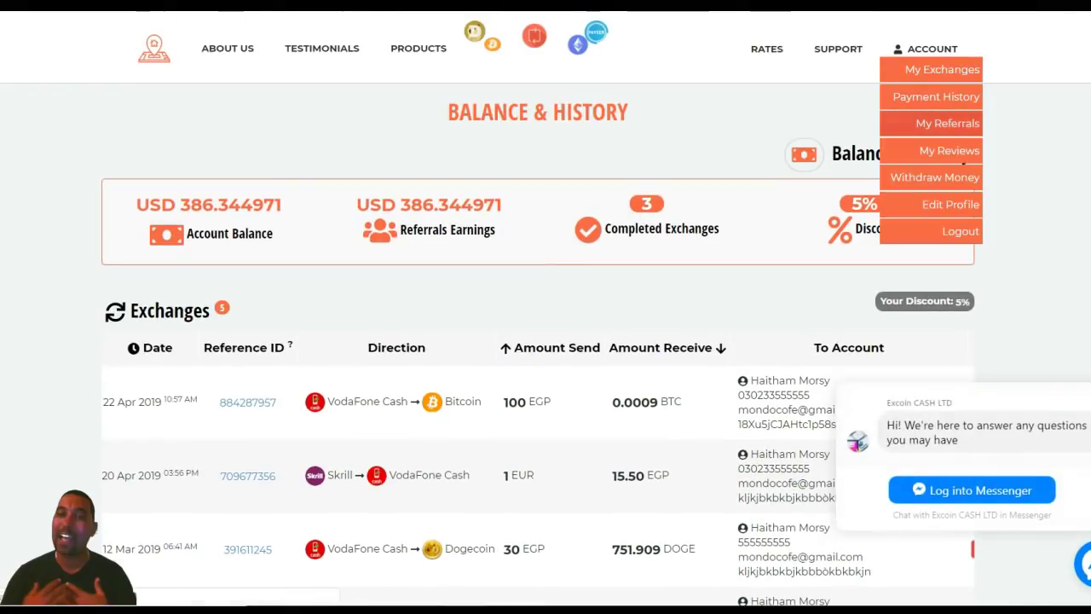
click(938, 119)
scroll(545, 307, down, 2)
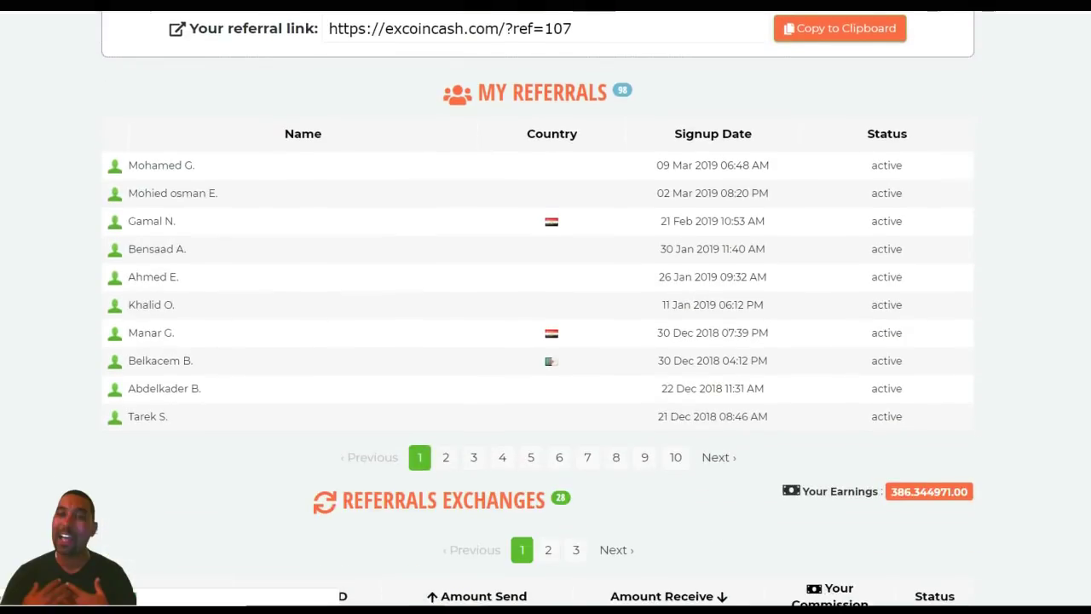
scroll(545, 306, down, 3)
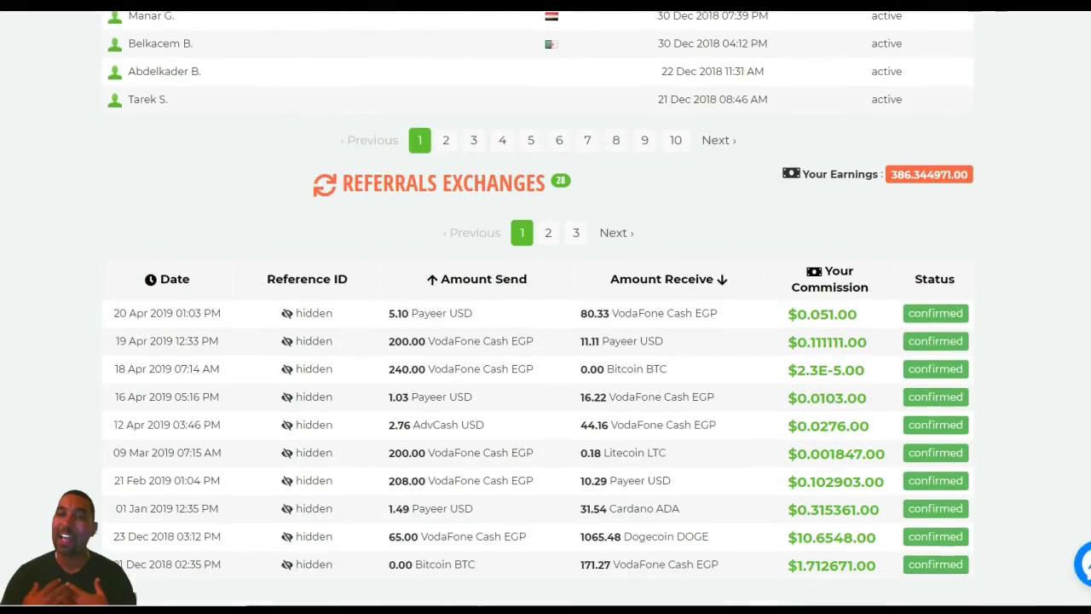
scroll(546, 307, down, 3)
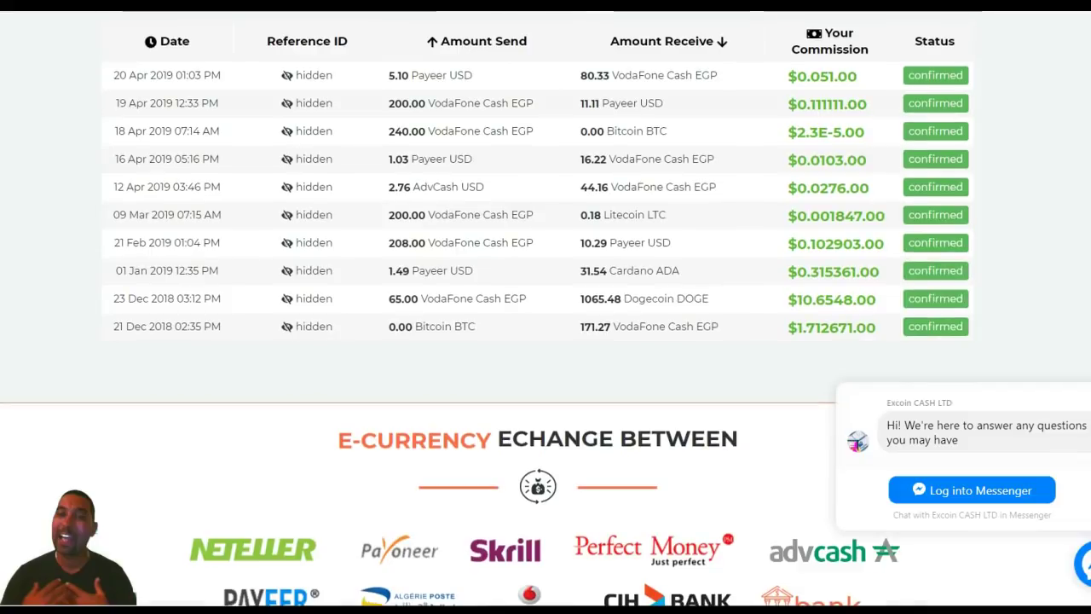
scroll(546, 307, up, 5)
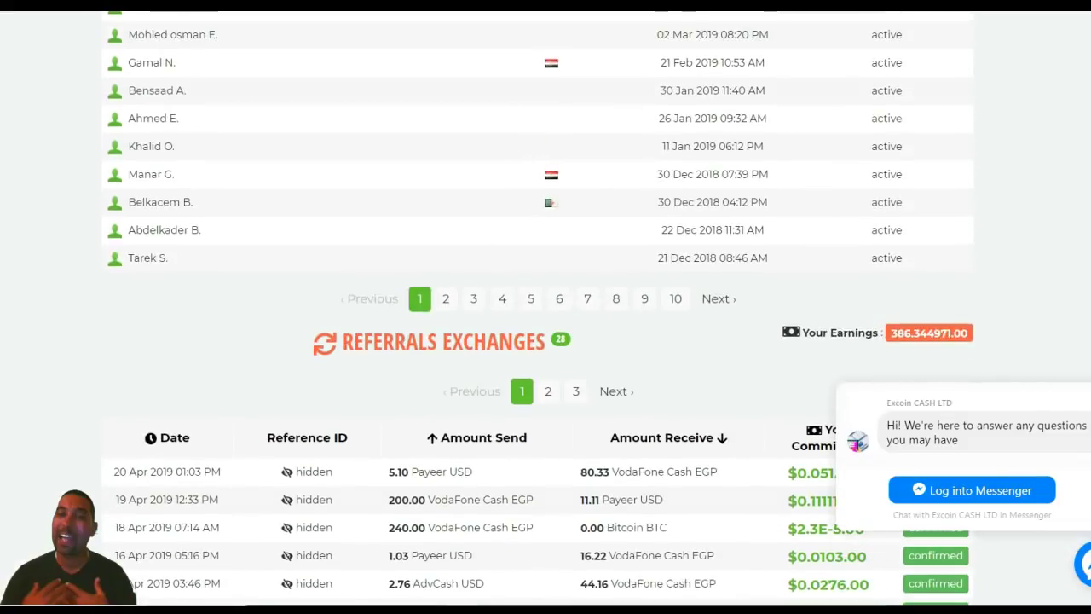
scroll(546, 307, up, 4)
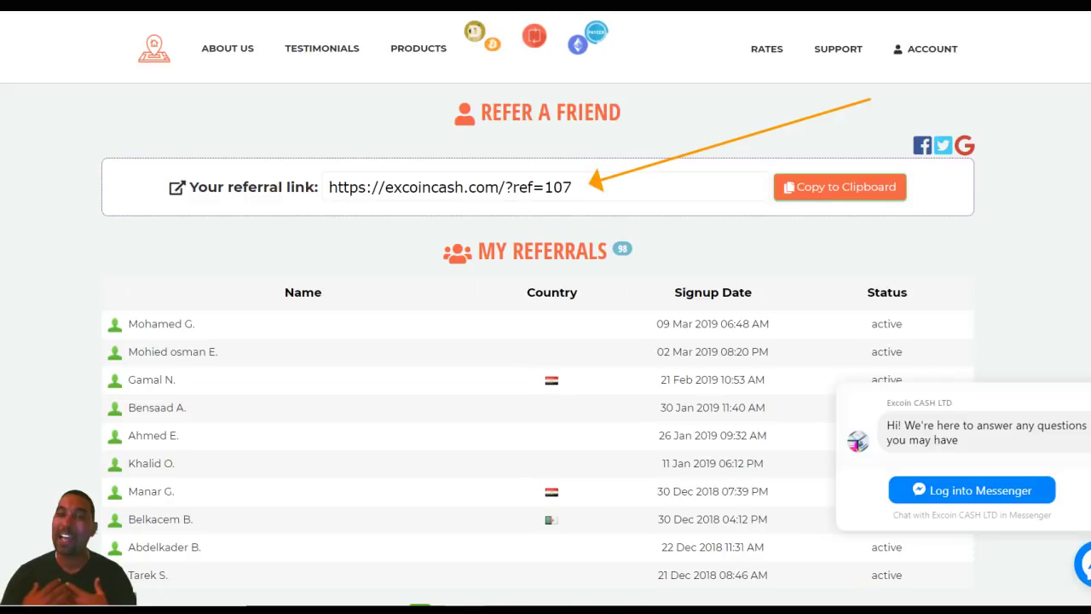
scroll(545, 307, down, 3)
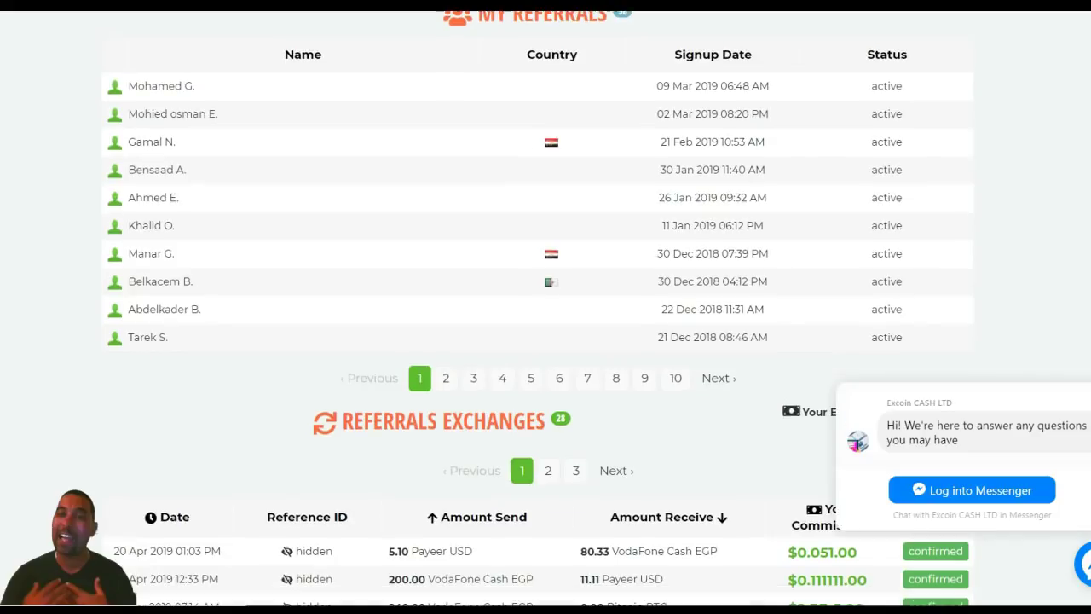
scroll(545, 307, down, 7)
scroll(546, 306, up, 10)
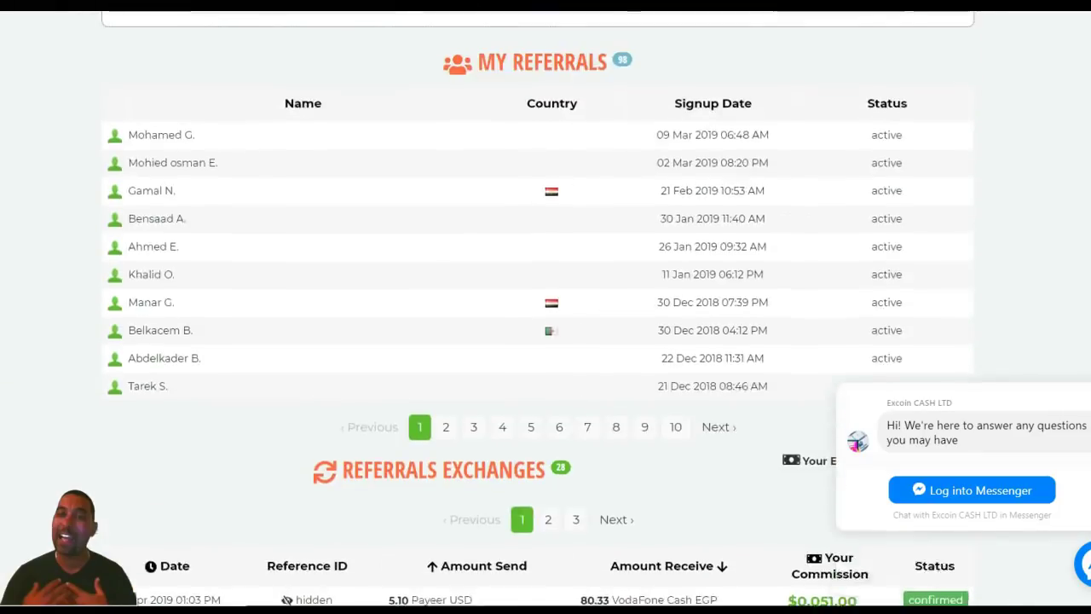
mouse_move(929, 48)
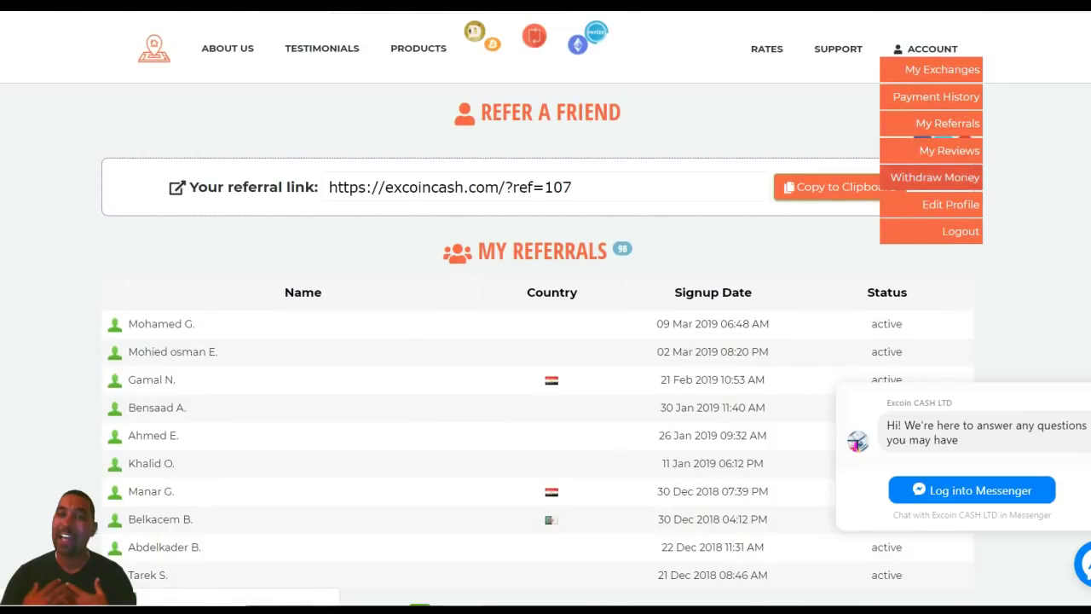
- Visit Withdraw Money, then open My Profile and look over its details and Change Password panel
click(935, 176)
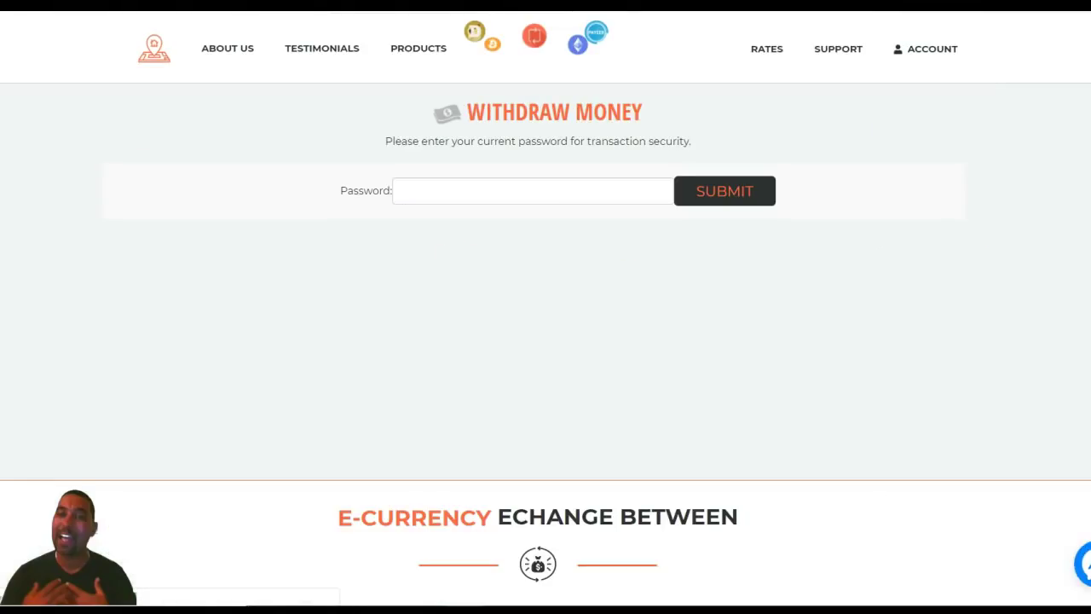
mouse_move(930, 48)
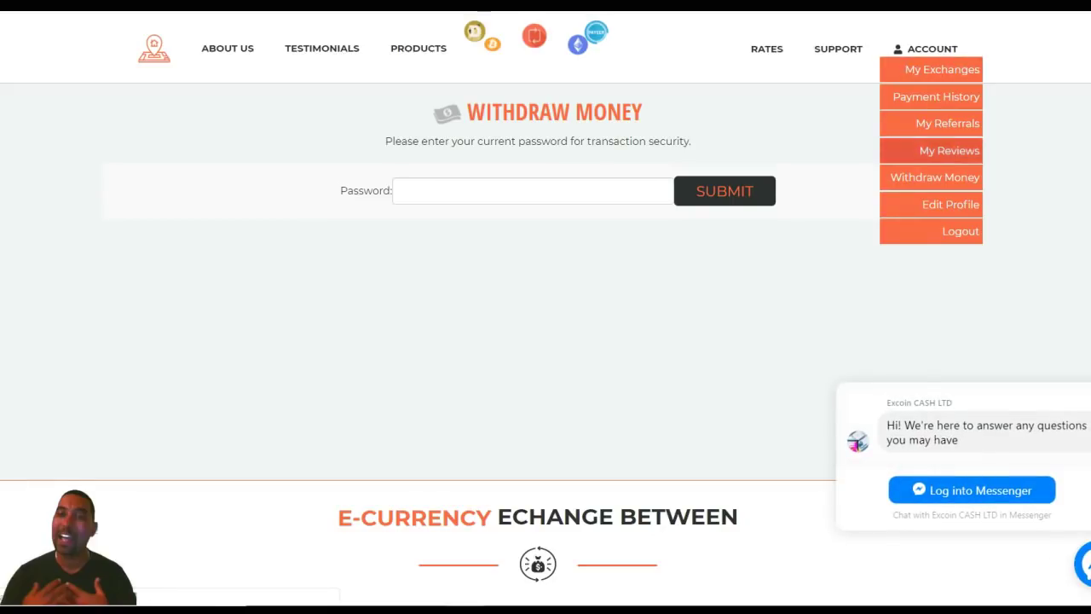
click(951, 203)
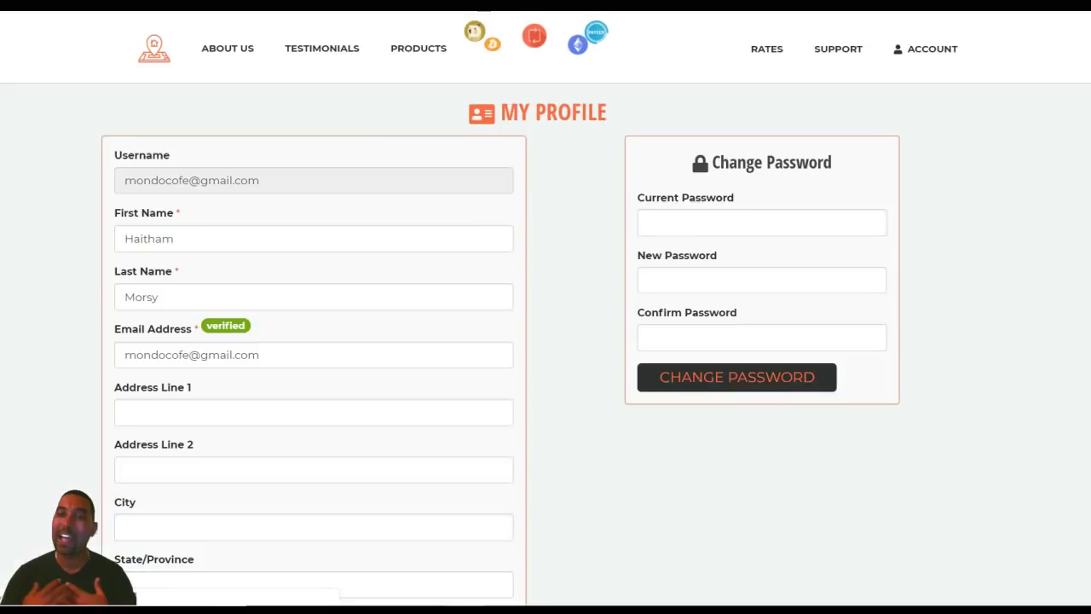
scroll(546, 307, down, 6)
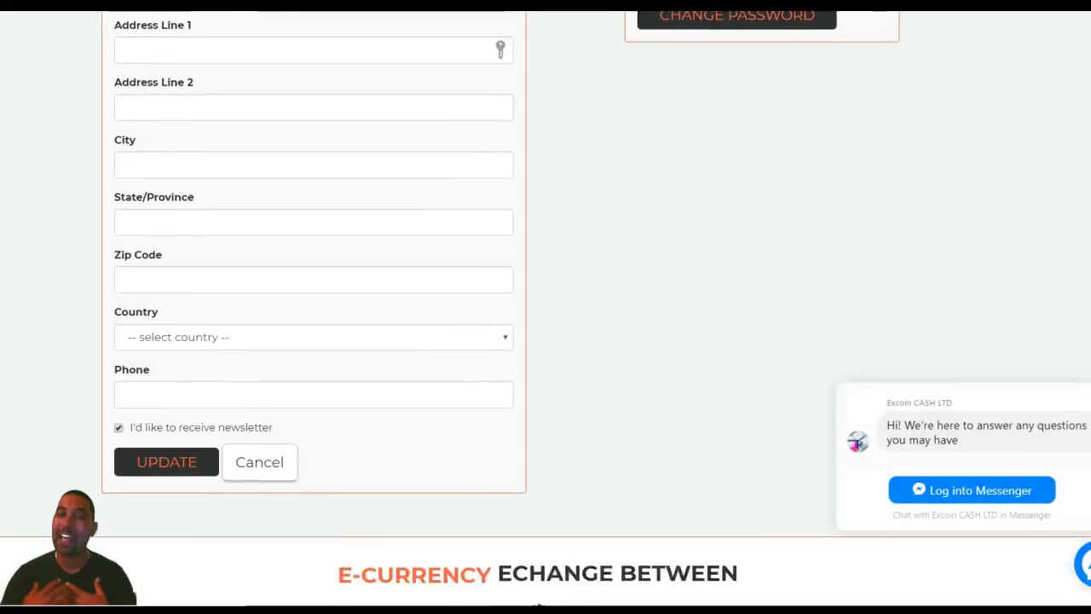
scroll(546, 307, up, 6)
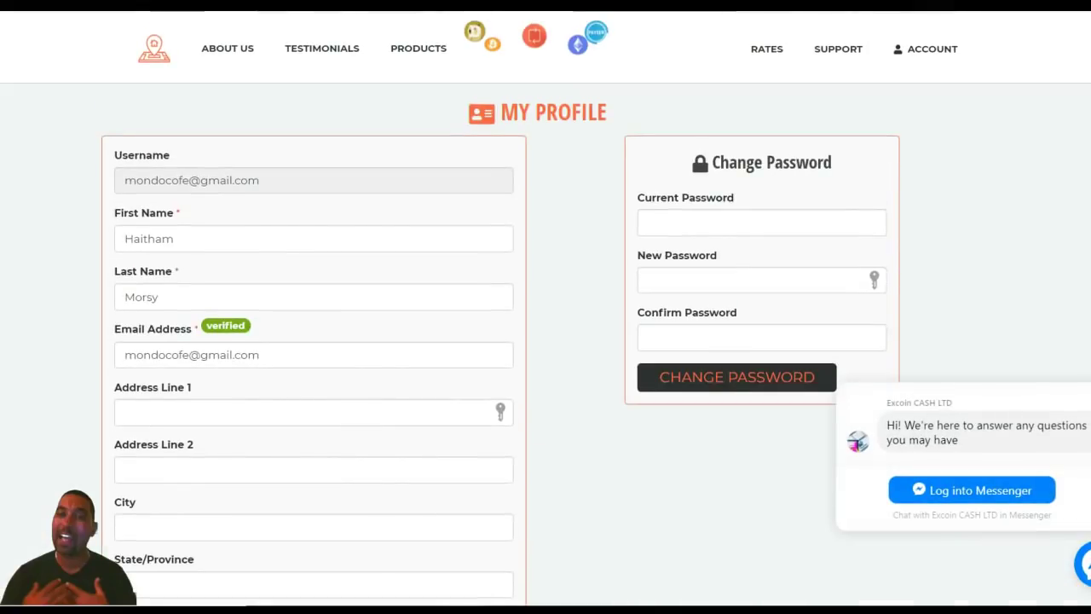
mouse_move(926, 48)
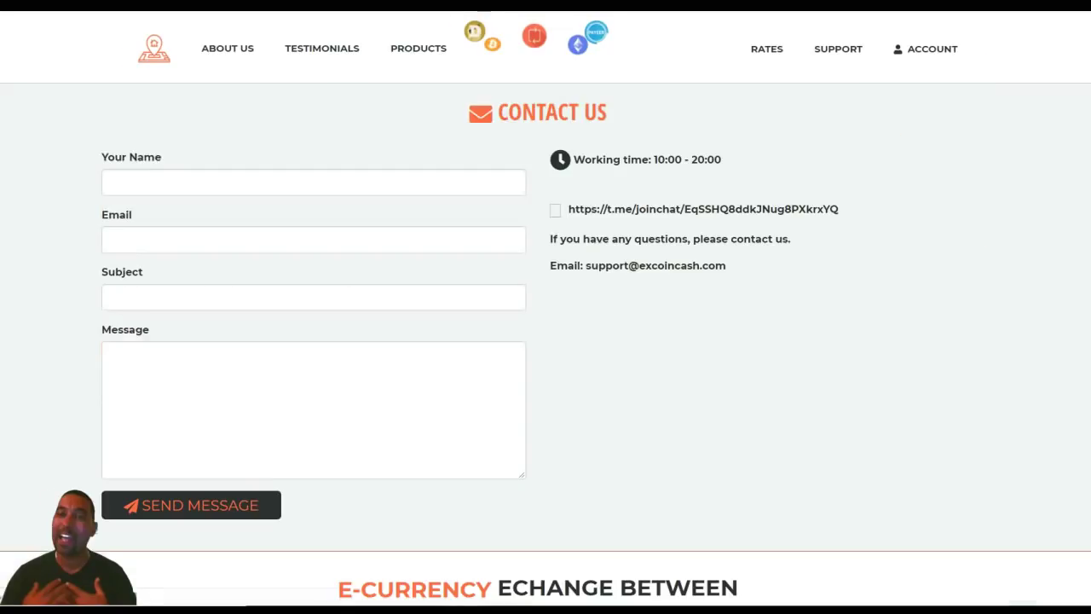
- Highlight the support e-mail address and the Telegram group link on the Contact Us page
drag(599, 265, 726, 265)
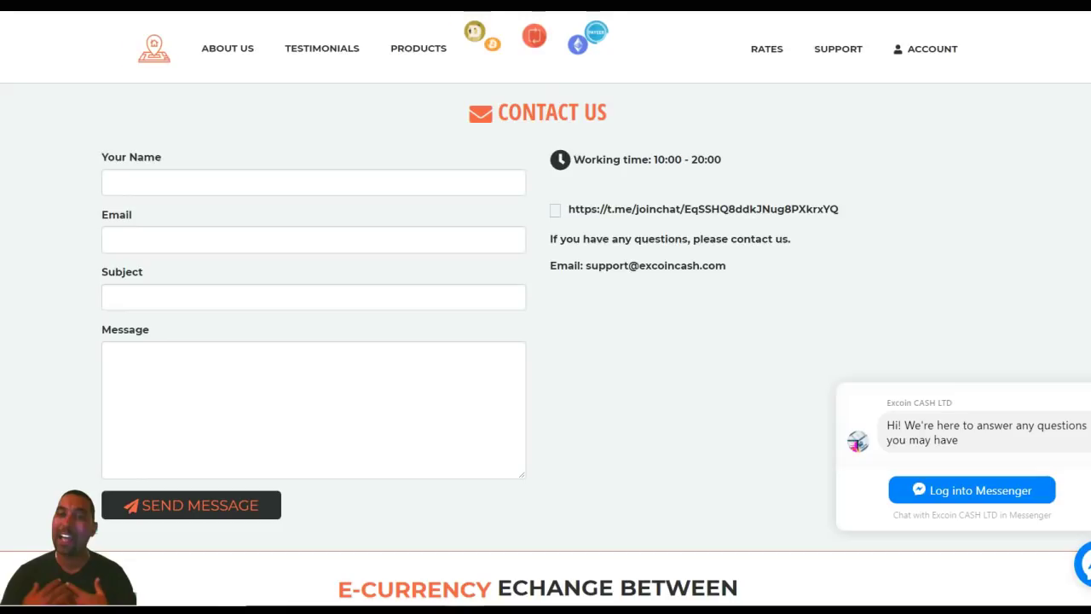
drag(839, 209, 551, 191)
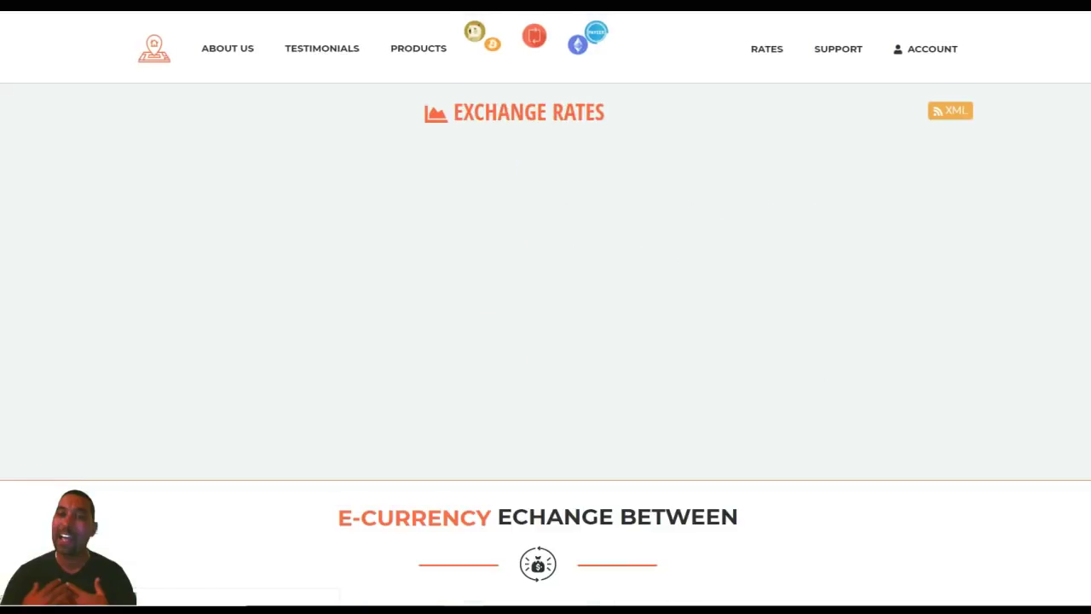
- Scroll the Exchange Rates table from Bitcoin BTC down to Paysera USD and back to the top
scroll(545, 307, down, 5)
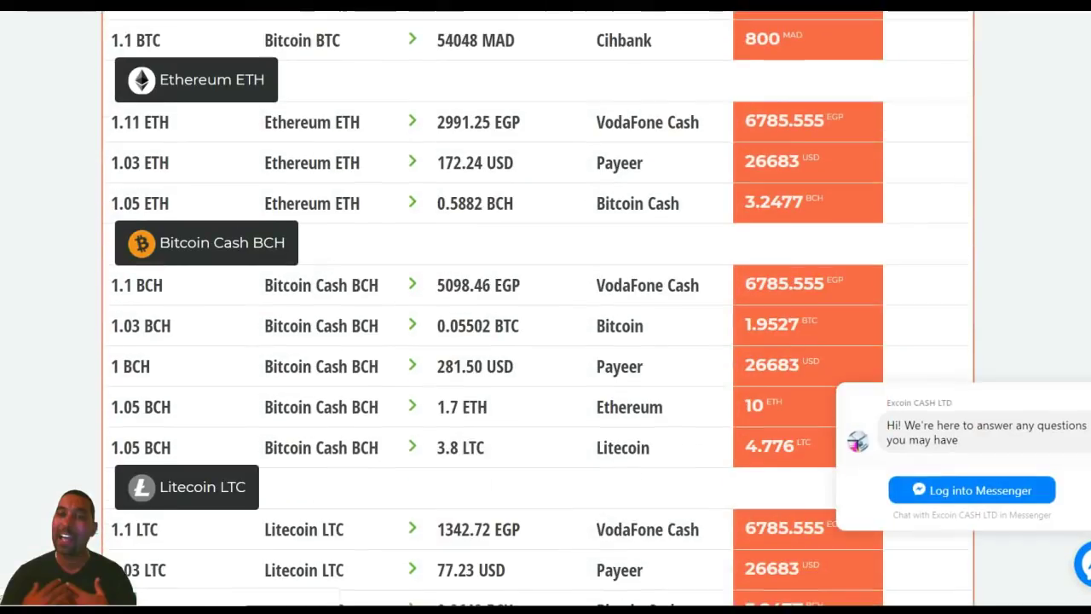
scroll(546, 307, down, 4)
scroll(545, 307, down, 4)
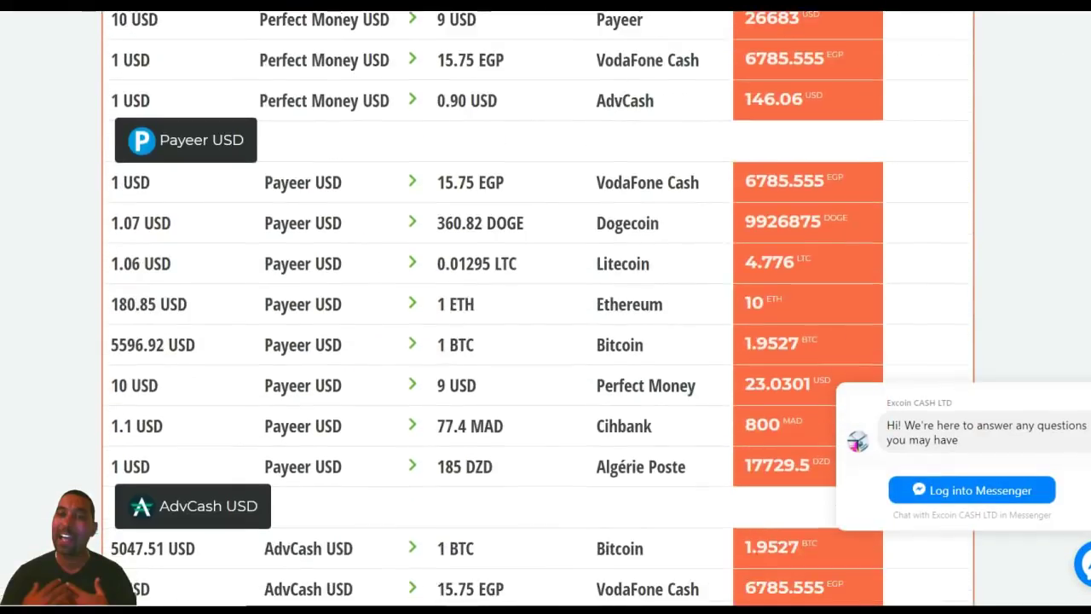
scroll(546, 307, down, 4)
scroll(546, 307, down, 6)
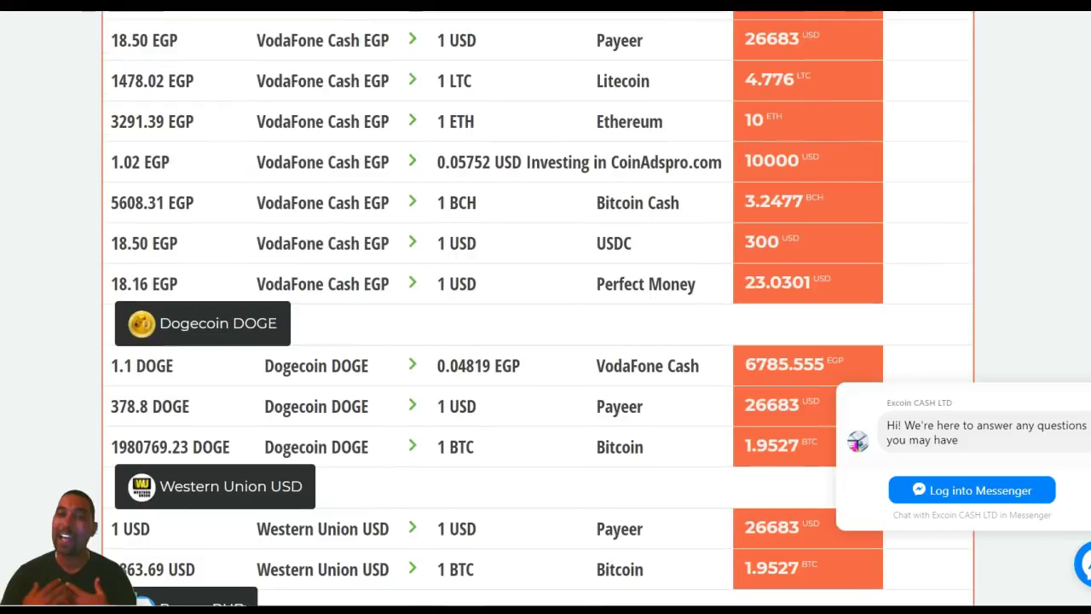
scroll(537, 341, down, 2)
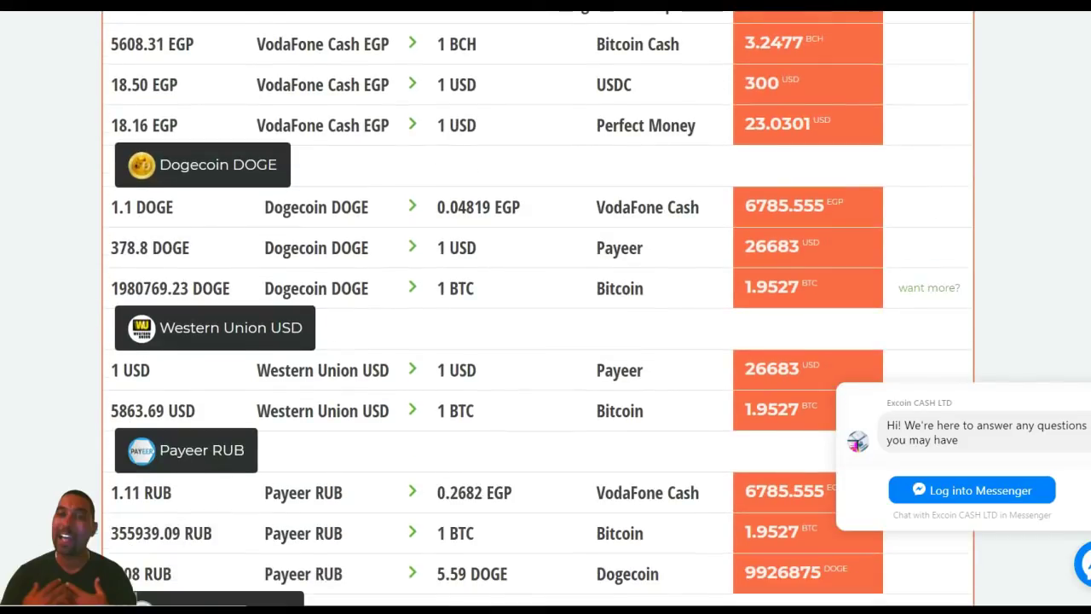
scroll(537, 341, down, 5)
scroll(537, 342, down, 6)
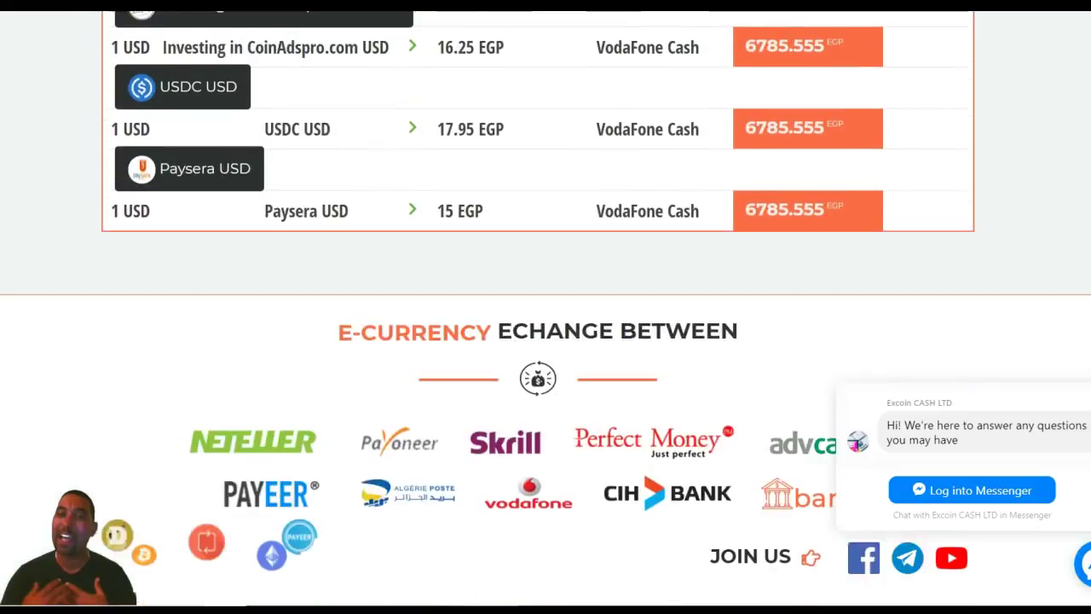
scroll(537, 341, up, 8)
scroll(537, 341, up, 9)
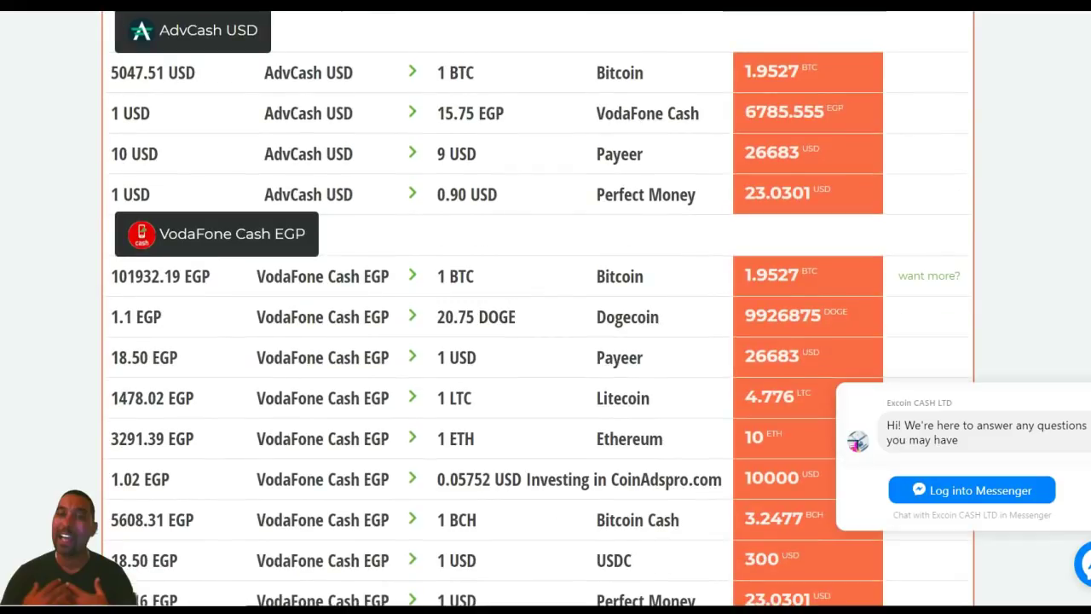
scroll(537, 307, up, 2)
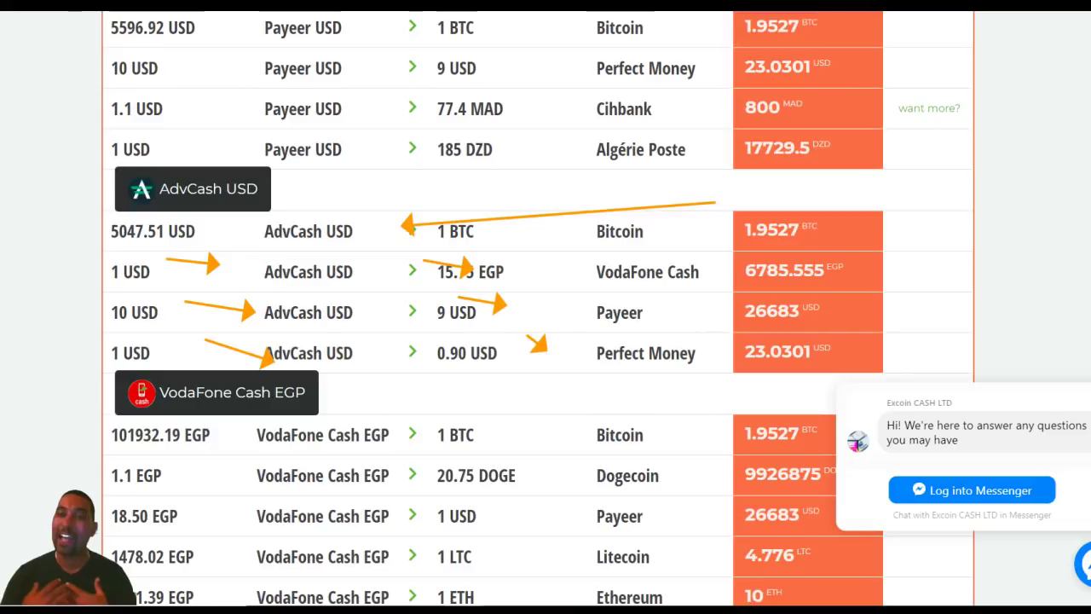
scroll(537, 307, up, 10)
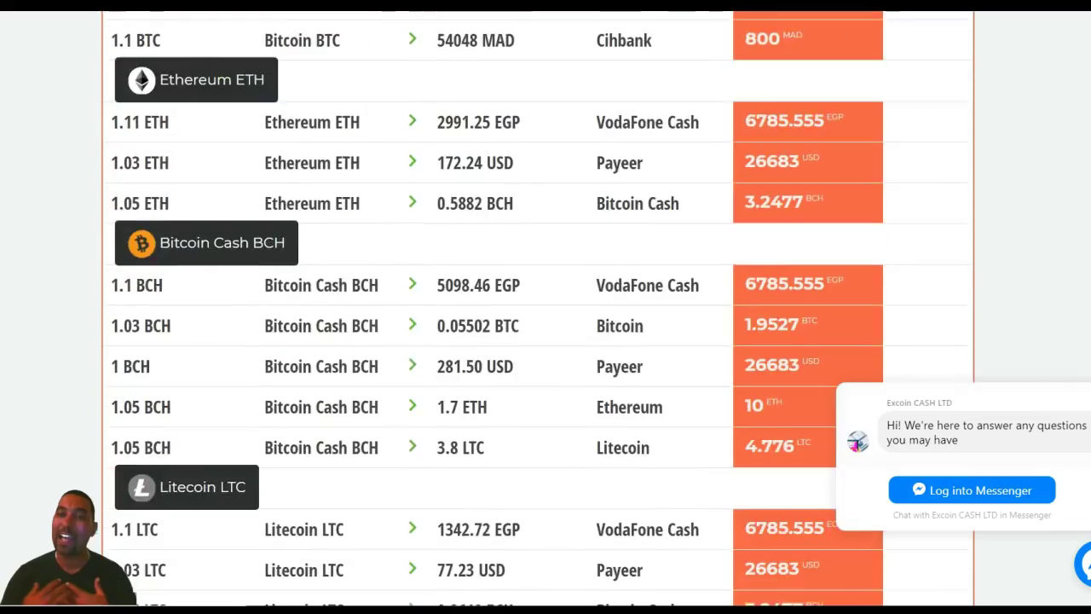
scroll(546, 307, up, 5)
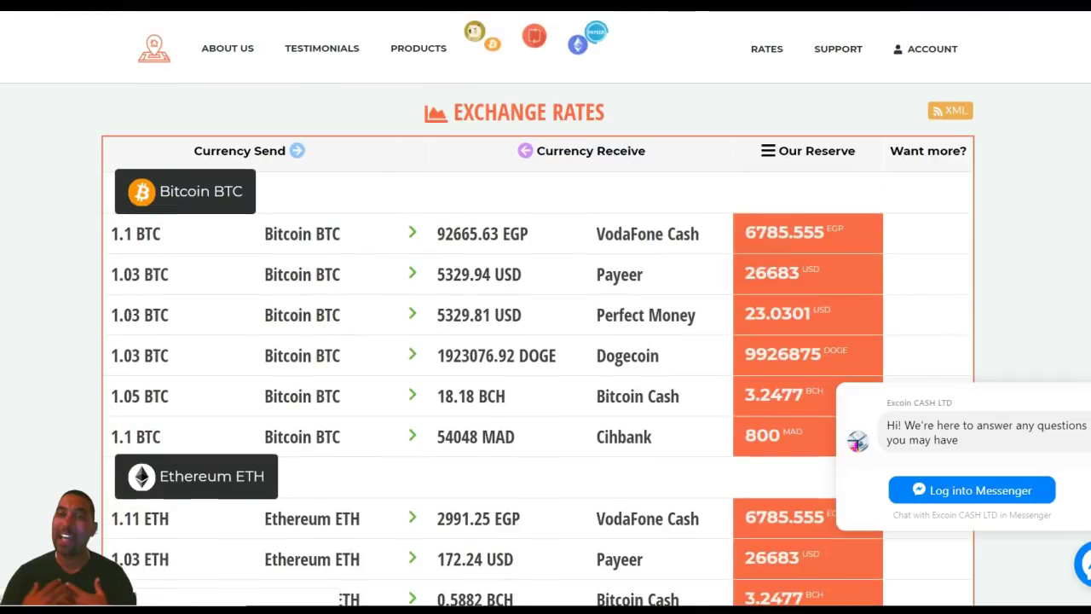